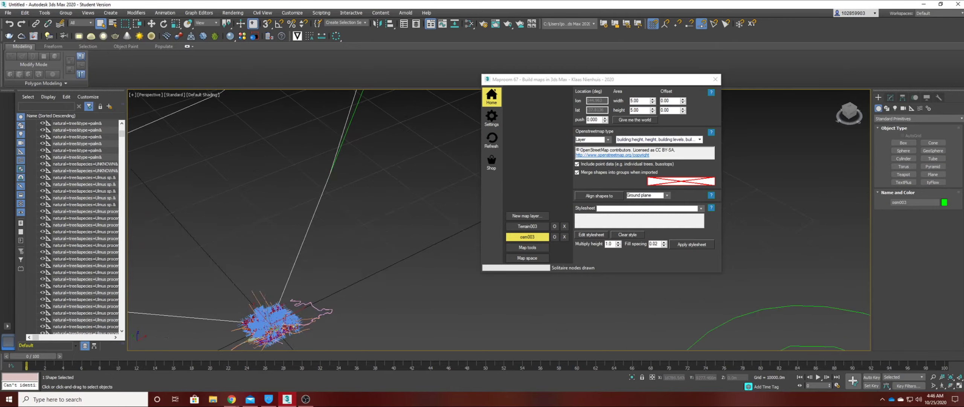
- Select the oval outline near the map's river in the imported city shapes and collapse the height layer in the scene list
{"action": "middle_click_drag", "start_coordinate": [347, 222], "coordinate": [314, 205], "text": "alt"}
{"action": "scroll", "coordinate": [348, 222], "scroll_direction": "up", "scroll_amount": 6}
{"action": "scroll", "coordinate": [345, 227], "scroll_direction": "up", "scroll_amount": 8}
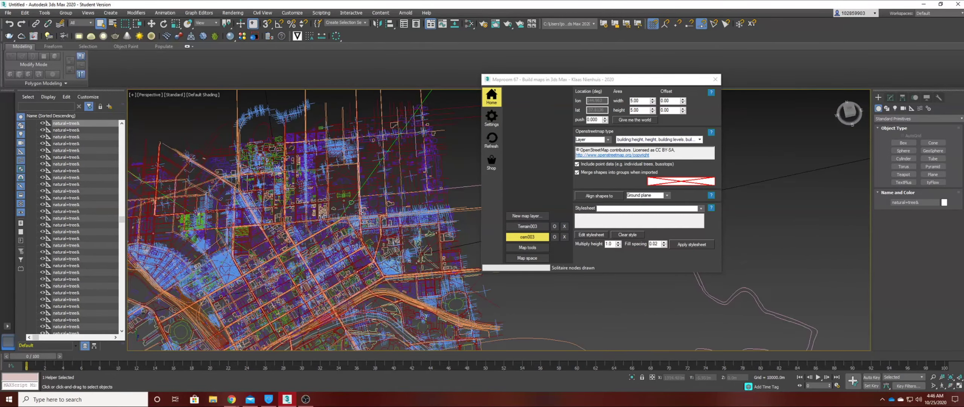
{"action": "scroll", "coordinate": [438, 282], "scroll_direction": "down", "scroll_amount": 3}
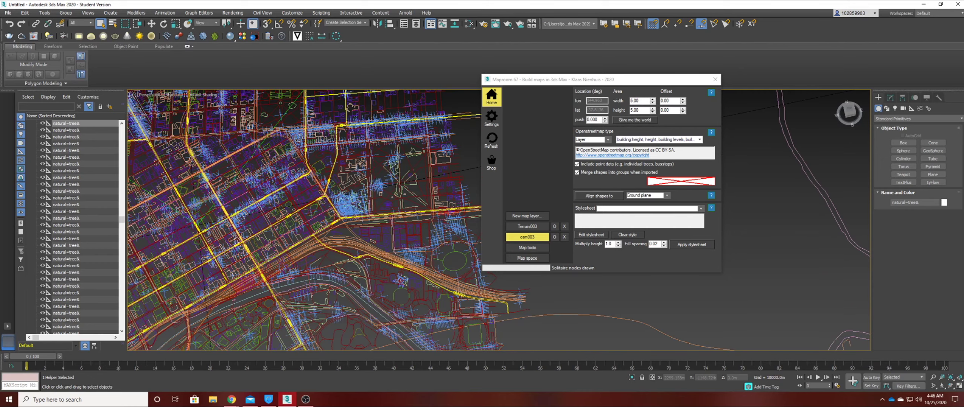
{"action": "left_click", "coordinate": [438, 272]}
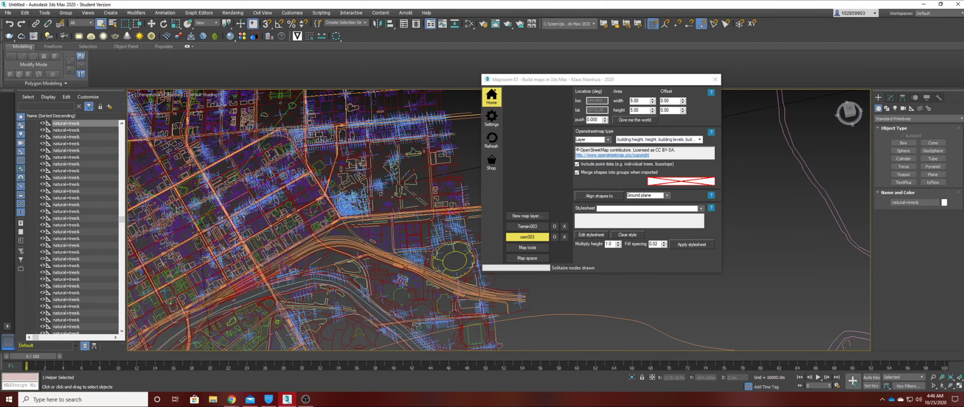
{"action": "scroll", "coordinate": [72, 226], "scroll_direction": "up", "scroll_amount": 15}
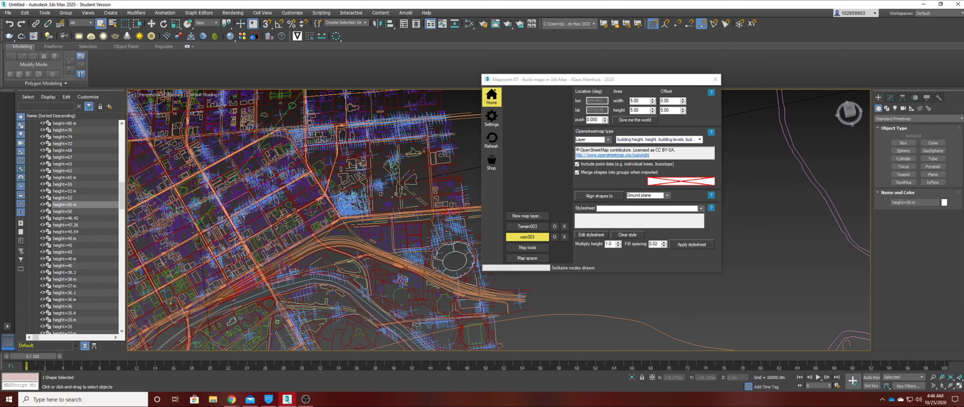
{"action": "scroll", "coordinate": [72, 226], "scroll_direction": "up", "scroll_amount": 3}
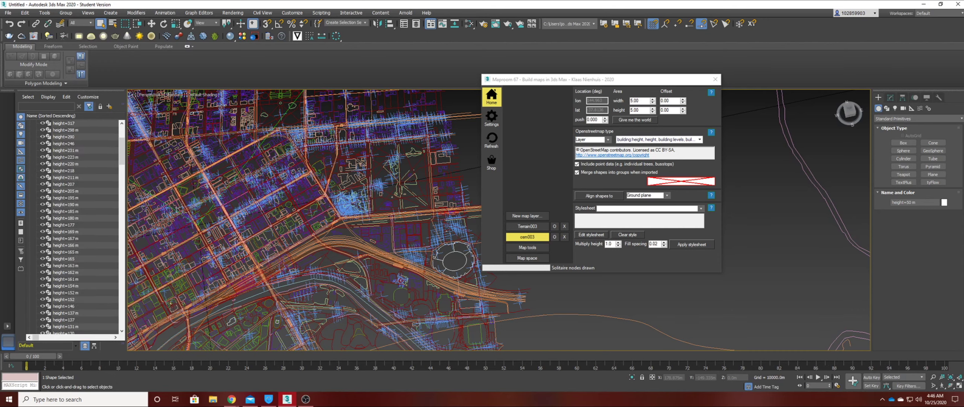
{"action": "scroll", "coordinate": [72, 226], "scroll_direction": "up", "scroll_amount": 4}
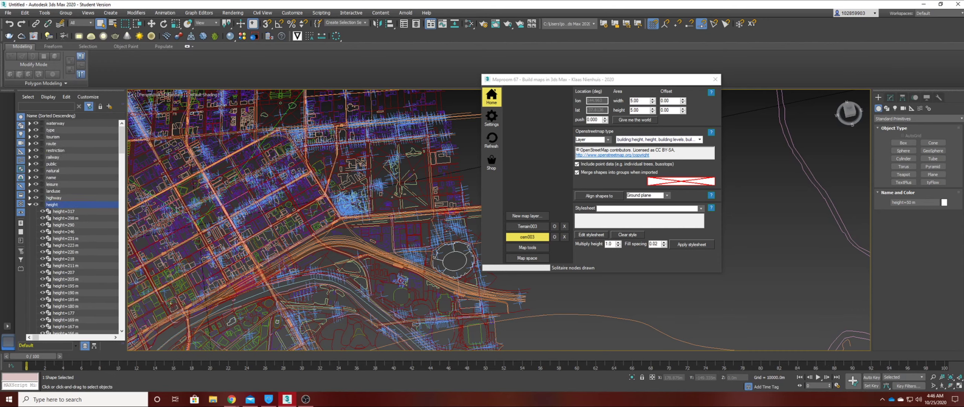
{"action": "left_click", "coordinate": [29, 204]}
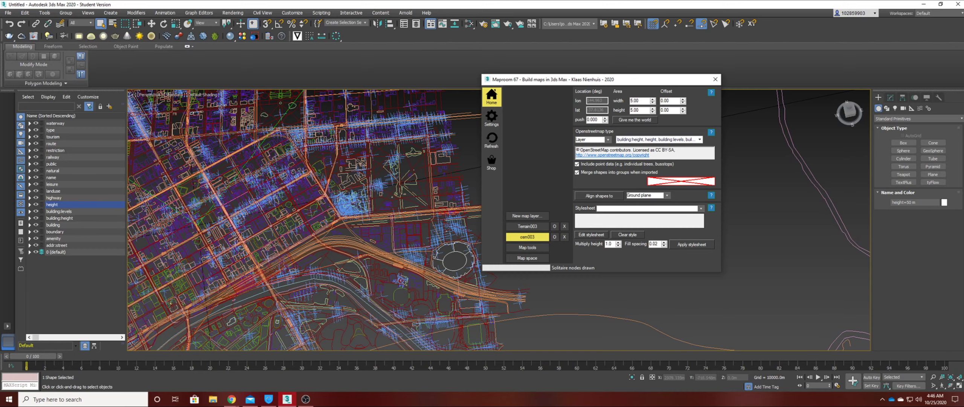
- Clear the selection, select one of the imported Maproom OpenStreetMap shapes and examine the extent of the map
{"action": "left_click", "coordinate": [359, 263]}
{"action": "scroll", "coordinate": [404, 202], "scroll_direction": "down", "scroll_amount": 15}
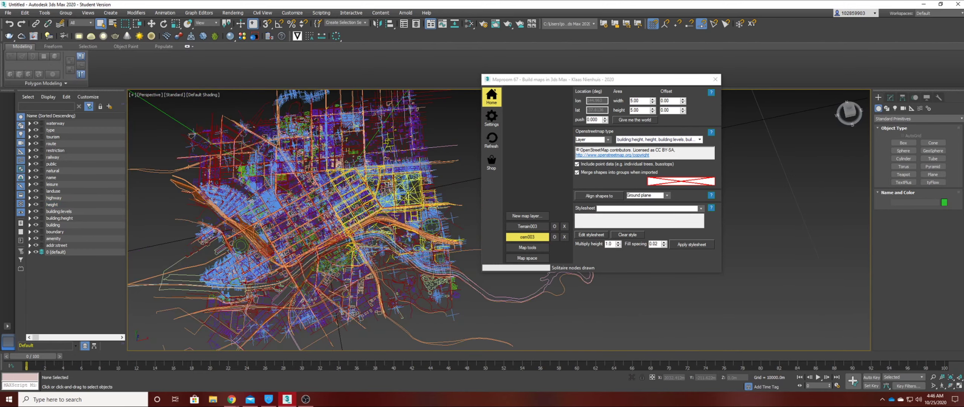
{"action": "left_click", "coordinate": [438, 136]}
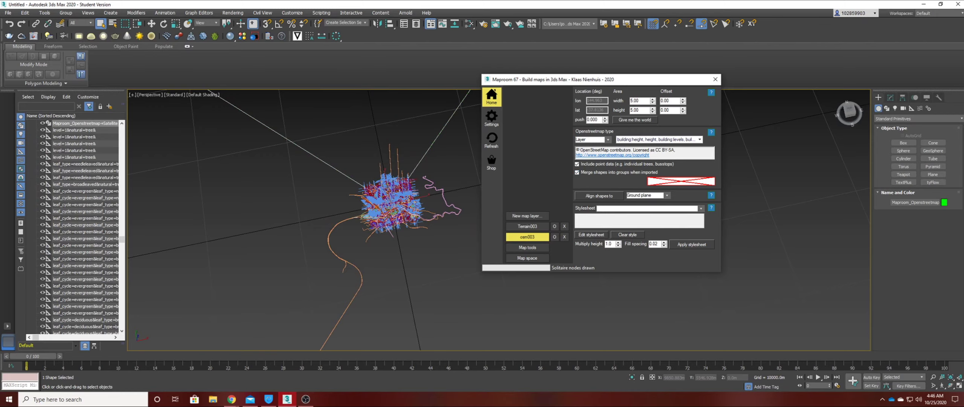
{"action": "scroll", "coordinate": [404, 202], "scroll_direction": "up", "scroll_amount": 15}
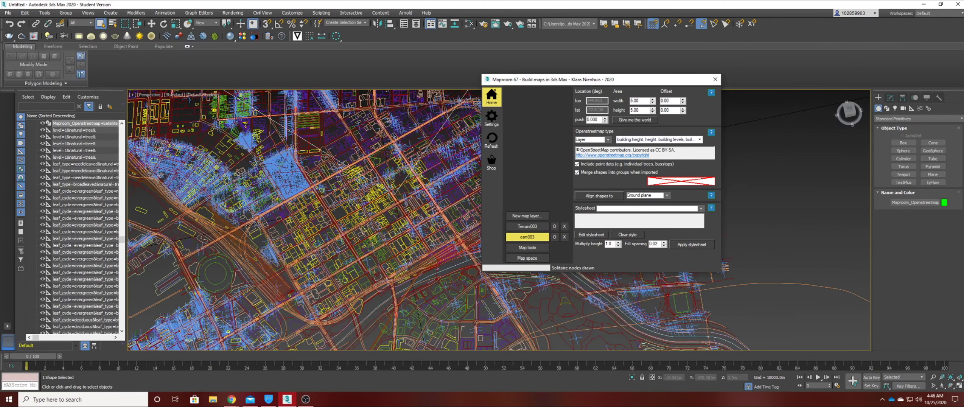
{"action": "scroll", "coordinate": [388, 241], "scroll_direction": "down", "scroll_amount": 15}
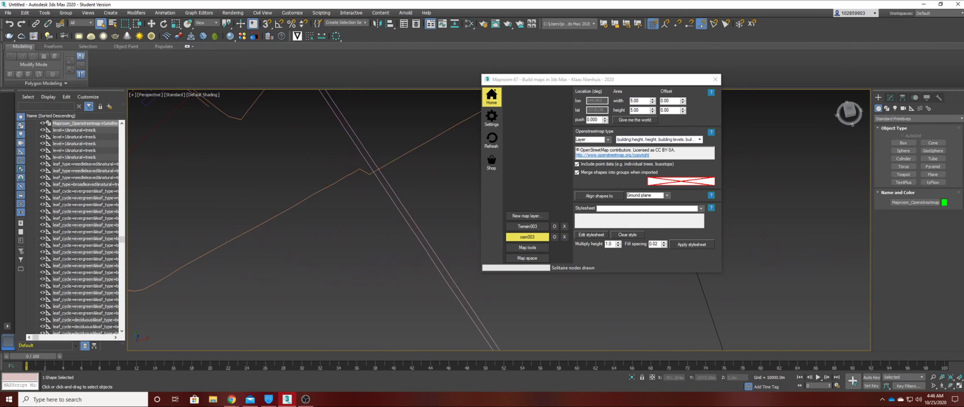
{"action": "scroll", "coordinate": [388, 241], "scroll_direction": "up", "scroll_amount": 15}
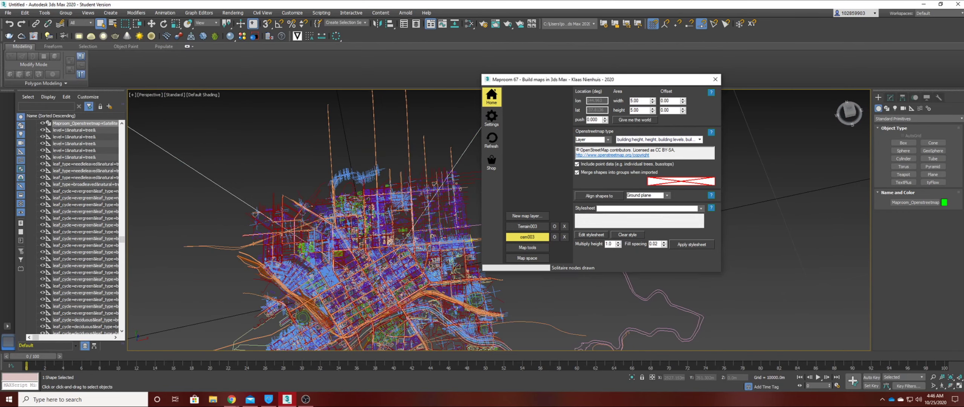
- Apply the sys OSM_stylesheet to the osm003 map layer
{"action": "left_click", "coordinate": [700, 208]}
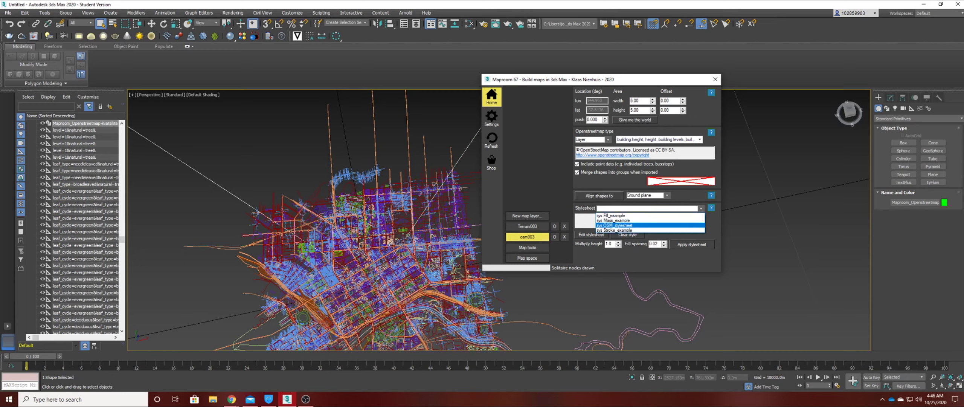
{"action": "left_click", "coordinate": [614, 225]}
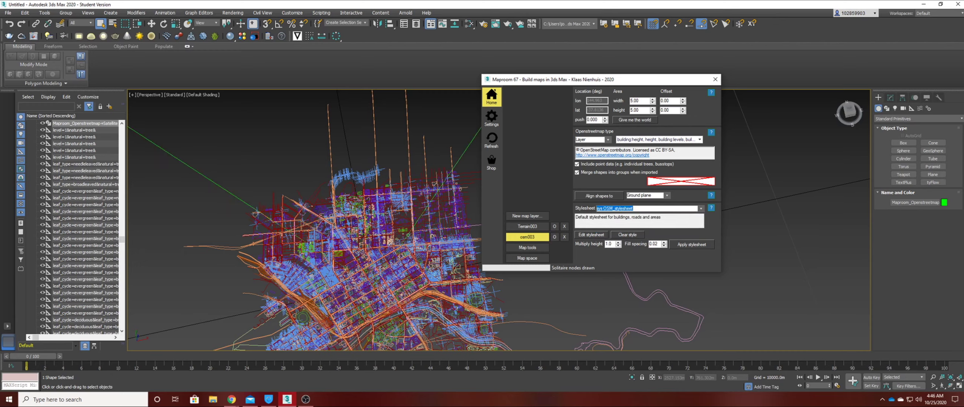
{"action": "left_click", "coordinate": [692, 245]}
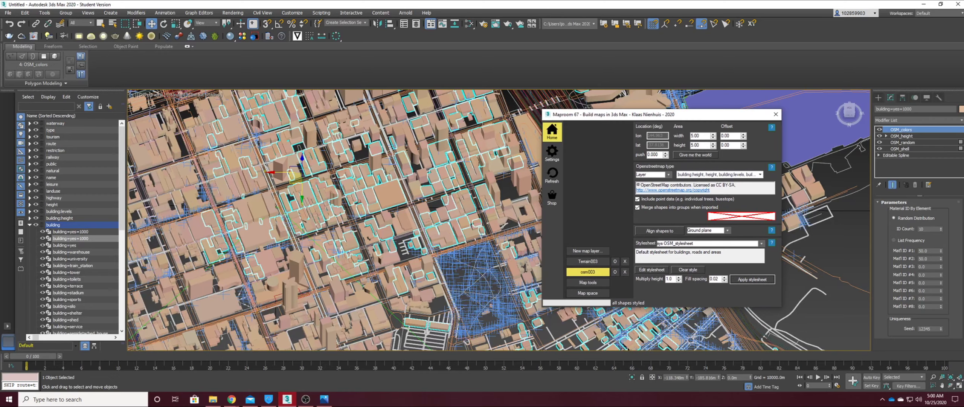
- Examine the styled city's extruded buildings, roads and waterways, moving the Maproom window aside for a clearer view
{"action": "scroll", "coordinate": [341, 299], "scroll_direction": "down", "scroll_amount": 4}
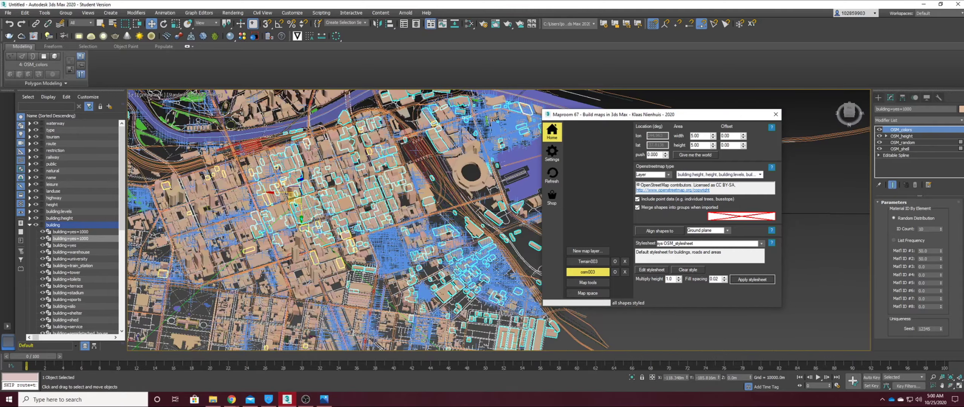
{"action": "scroll", "coordinate": [341, 300], "scroll_direction": "up", "scroll_amount": 7}
{"action": "scroll", "coordinate": [341, 300], "scroll_direction": "down", "scroll_amount": 2}
{"action": "middle_click_drag", "start_coordinate": [345, 297], "coordinate": [343, 322], "text": "alt"}
{"action": "scroll", "coordinate": [345, 264], "scroll_direction": "down", "scroll_amount": 2}
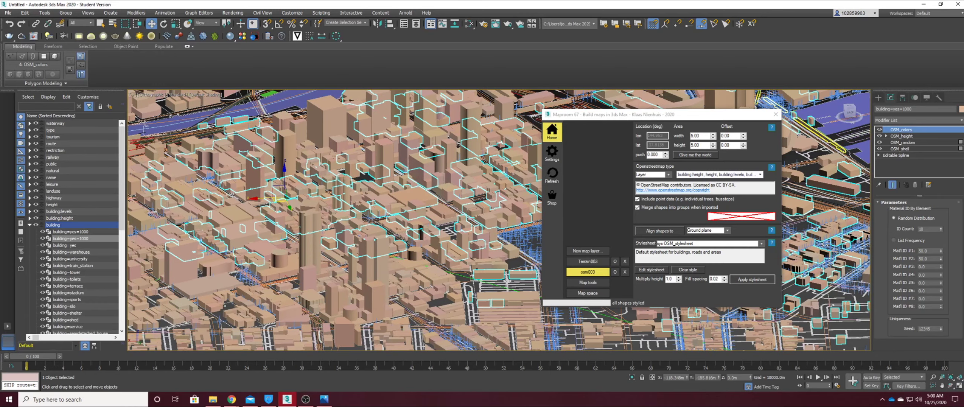
{"action": "left_click_drag", "start_coordinate": [716, 114], "coordinate": [768, 110]}
{"action": "middle_click_drag", "start_coordinate": [425, 222], "coordinate": [447, 244], "text": "alt"}
{"action": "scroll", "coordinate": [395, 245], "scroll_direction": "up", "scroll_amount": 3}
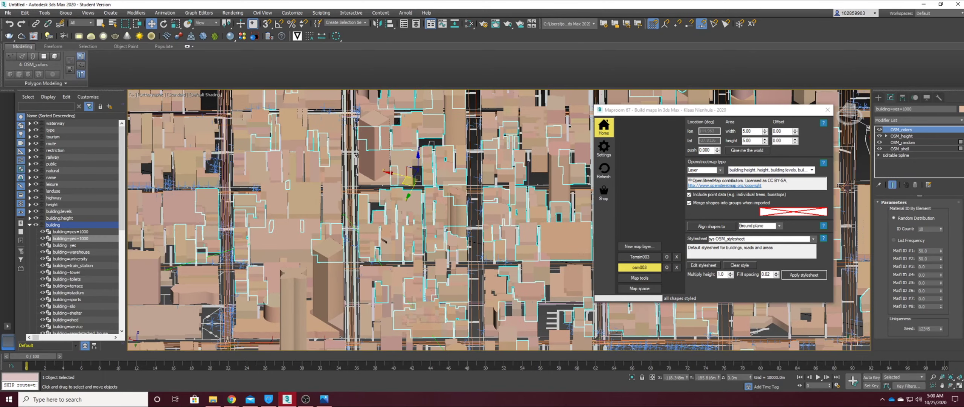
{"action": "scroll", "coordinate": [364, 227], "scroll_direction": "down", "scroll_amount": 6}
{"action": "middle_click_drag", "start_coordinate": [364, 227], "coordinate": [385, 230]}
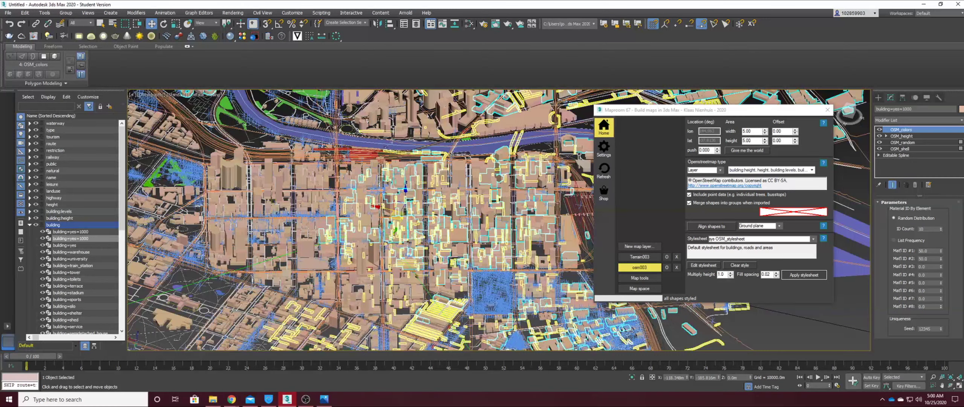
{"action": "scroll", "coordinate": [467, 250], "scroll_direction": "up", "scroll_amount": 10}
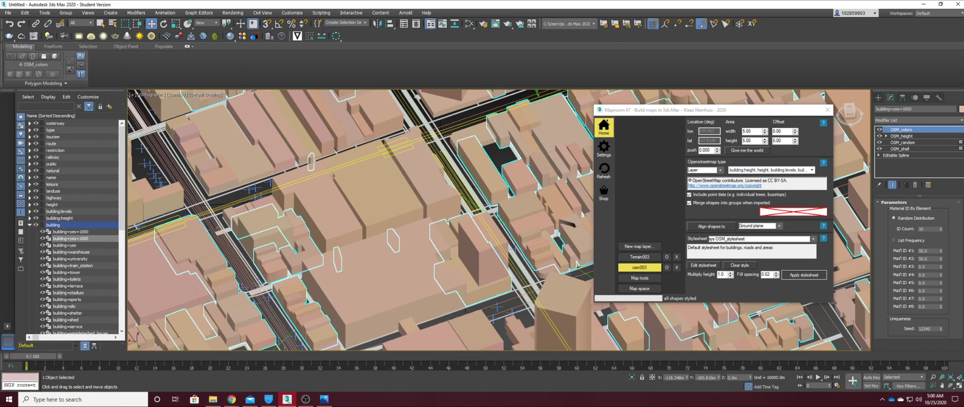
{"action": "scroll", "coordinate": [354, 236], "scroll_direction": "down", "scroll_amount": 5}
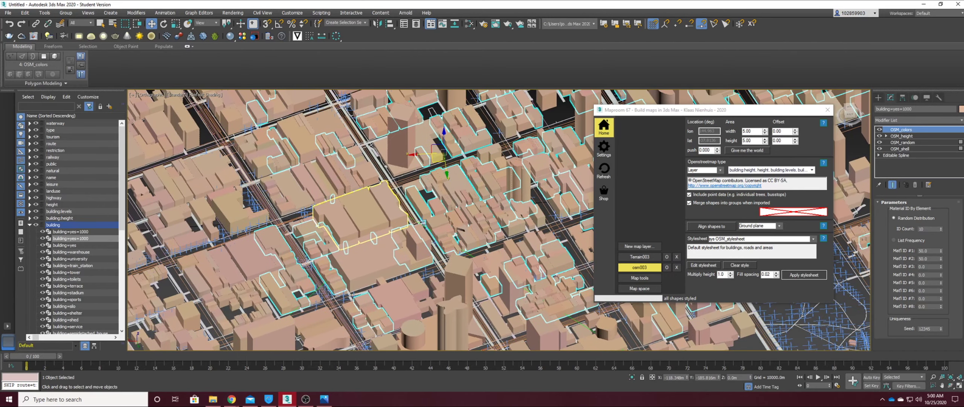
- Review the OpenStreetMap layer types ticked for import and close the list without changing them
{"action": "left_click", "coordinate": [811, 170]}
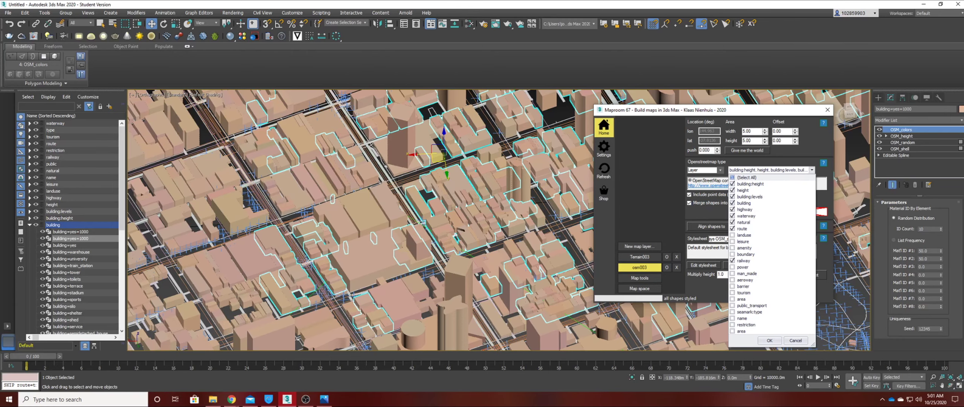
{"action": "left_click", "coordinate": [428, 196]}
- Select a block of buildings in the city model, then select building=university in the building layer instead
{"action": "scroll", "coordinate": [428, 198], "scroll_direction": "up", "scroll_amount": 6}
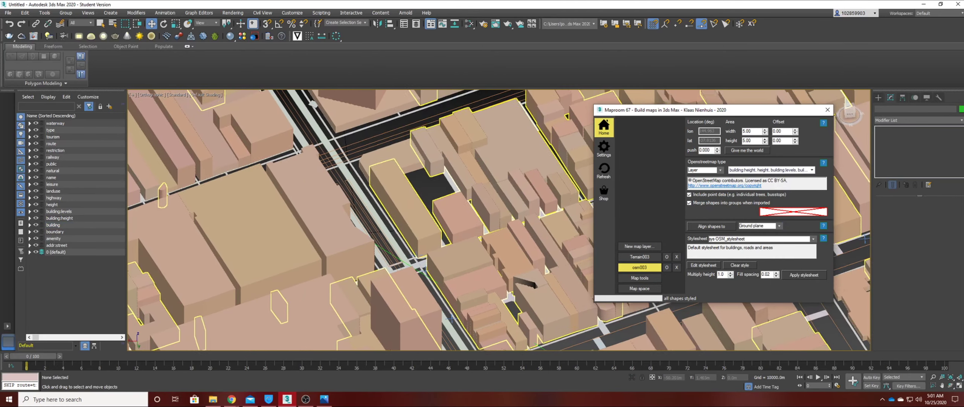
{"action": "middle_click_drag", "start_coordinate": [335, 215], "coordinate": [301, 231]}
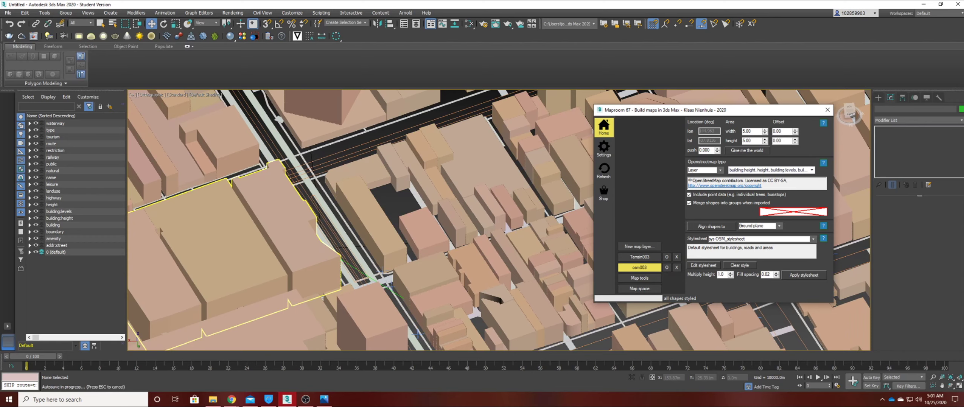
{"action": "left_click", "coordinate": [368, 218]}
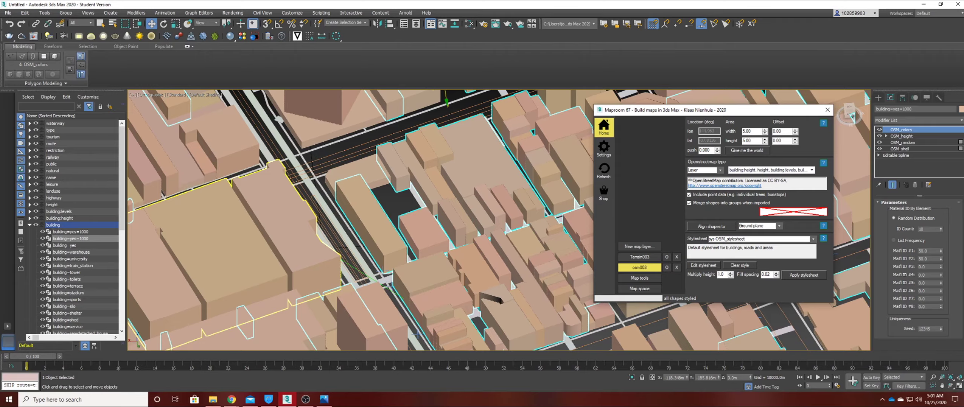
{"action": "scroll", "coordinate": [196, 249], "scroll_direction": "down", "scroll_amount": 2}
{"action": "left_click", "coordinate": [70, 258]}
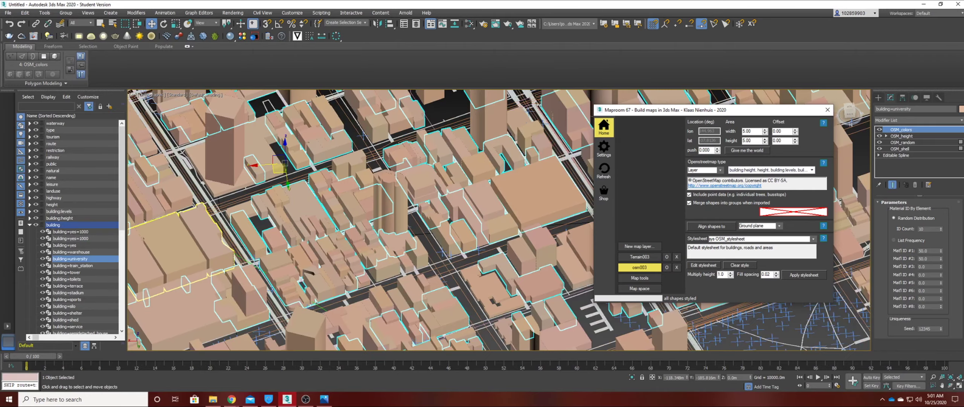
- Examine where the selected university buildings lie in the city model and inspect the surrounding streets and blocks
{"action": "scroll", "coordinate": [196, 249], "scroll_direction": "down", "scroll_amount": 3}
{"action": "scroll", "coordinate": [377, 210], "scroll_direction": "down", "scroll_amount": 8}
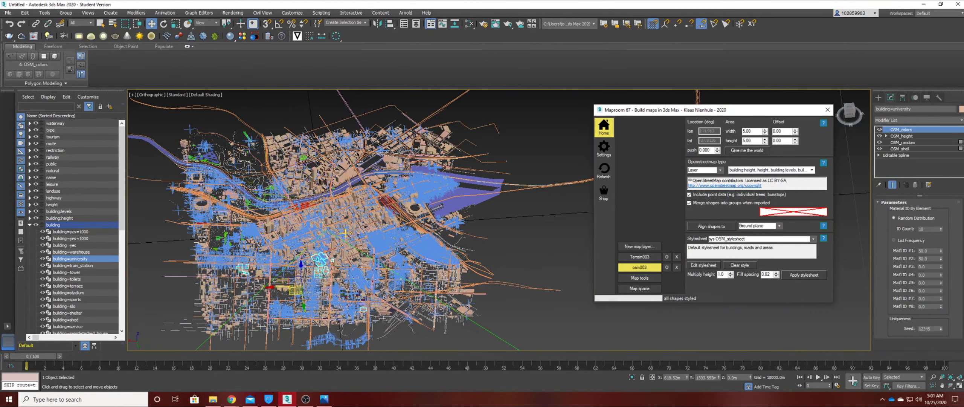
{"action": "scroll", "coordinate": [377, 211], "scroll_direction": "up", "scroll_amount": 5}
{"action": "scroll", "coordinate": [294, 301], "scroll_direction": "up", "scroll_amount": 4}
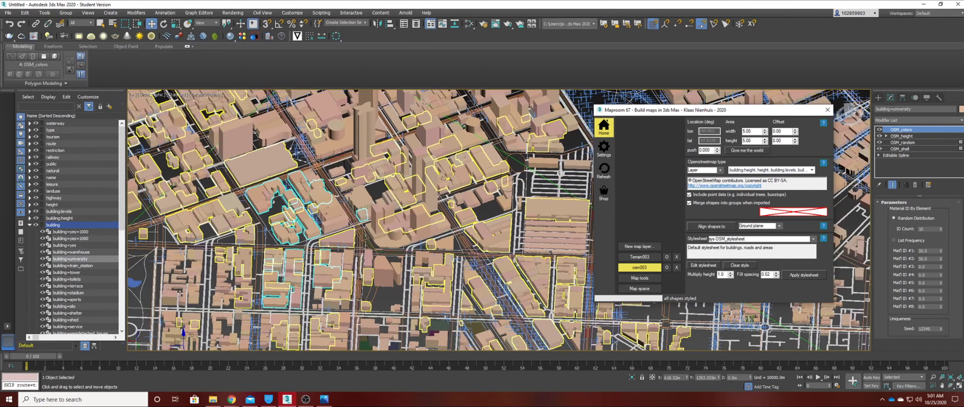
{"action": "scroll", "coordinate": [403, 230], "scroll_direction": "down", "scroll_amount": 4}
{"action": "scroll", "coordinate": [441, 297], "scroll_direction": "up", "scroll_amount": 2}
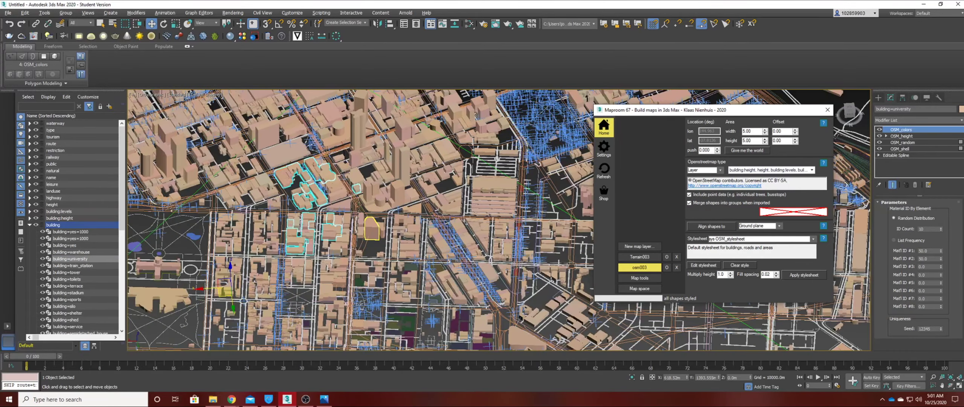
{"action": "scroll", "coordinate": [362, 218], "scroll_direction": "down", "scroll_amount": 8}
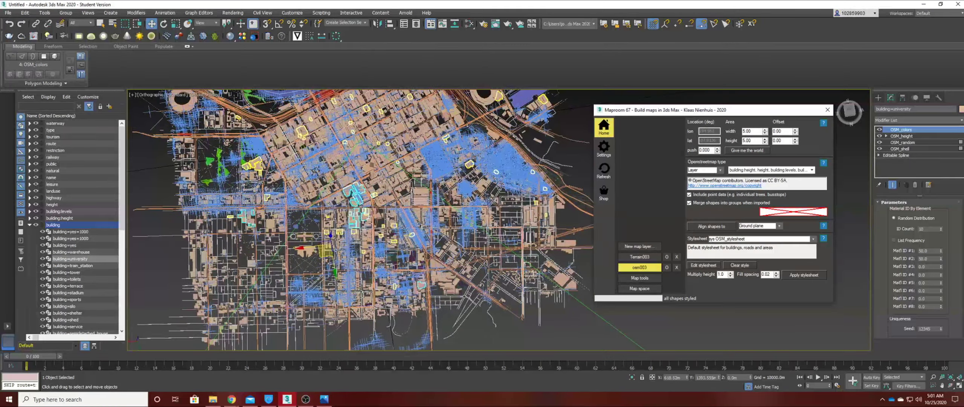
{"action": "middle_click_drag", "start_coordinate": [361, 219], "coordinate": [245, 196], "text": "alt"}
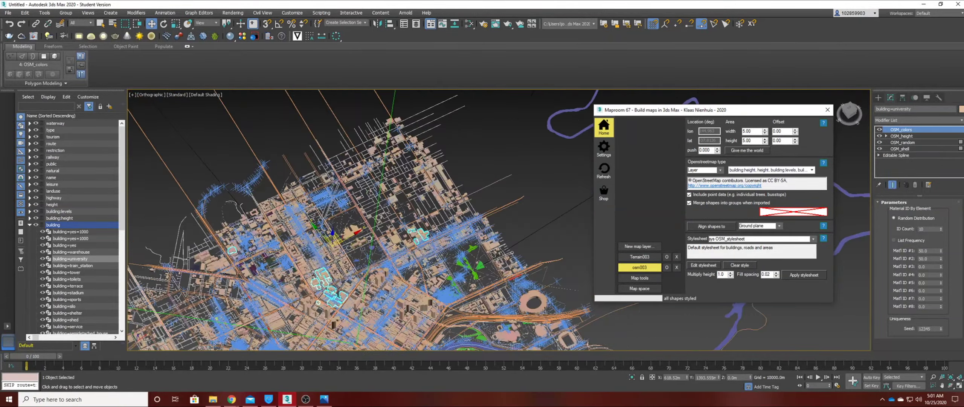
{"action": "scroll", "coordinate": [339, 245], "scroll_direction": "up", "scroll_amount": 10}
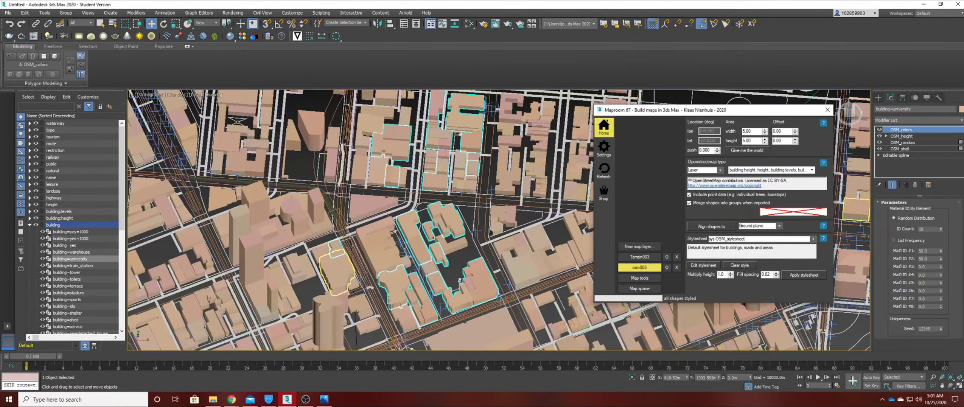
{"action": "scroll", "coordinate": [335, 248], "scroll_direction": "down", "scroll_amount": 8}
{"action": "middle_click_drag", "start_coordinate": [335, 248], "coordinate": [313, 251], "text": "alt"}
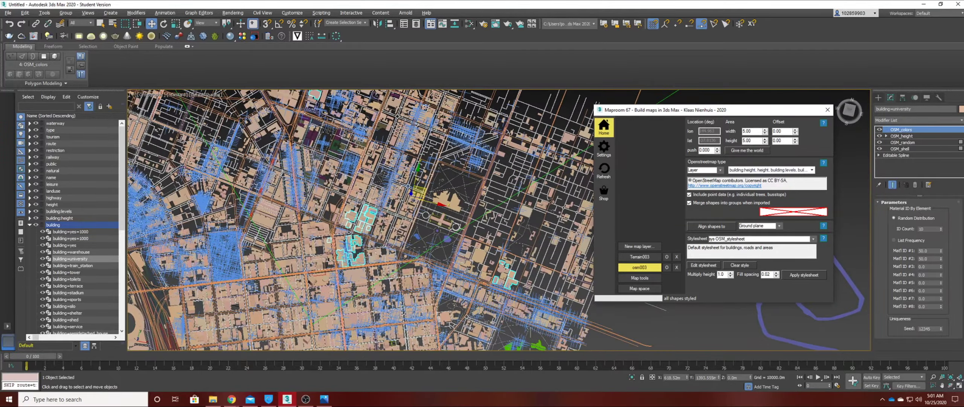
{"action": "middle_click_drag", "start_coordinate": [376, 226], "coordinate": [407, 215], "text": "alt"}
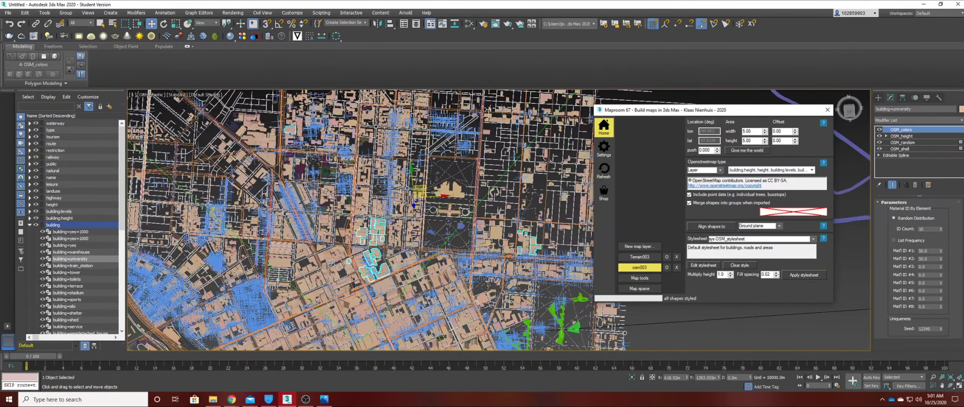
{"action": "scroll", "coordinate": [377, 185], "scroll_direction": "up", "scroll_amount": 10}
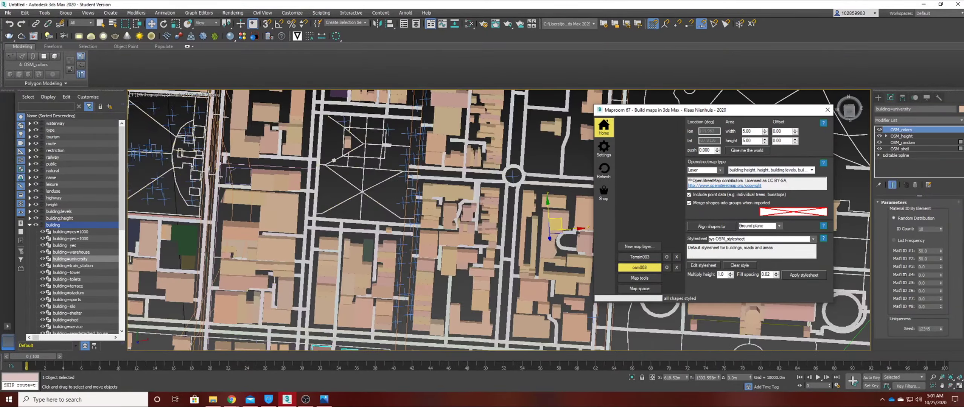
- Examine the city model's extent and its tall downtown buildings from an oblique angle, moving the Maproom window clear of the view
{"action": "scroll", "coordinate": [365, 234], "scroll_direction": "down", "scroll_amount": 8}
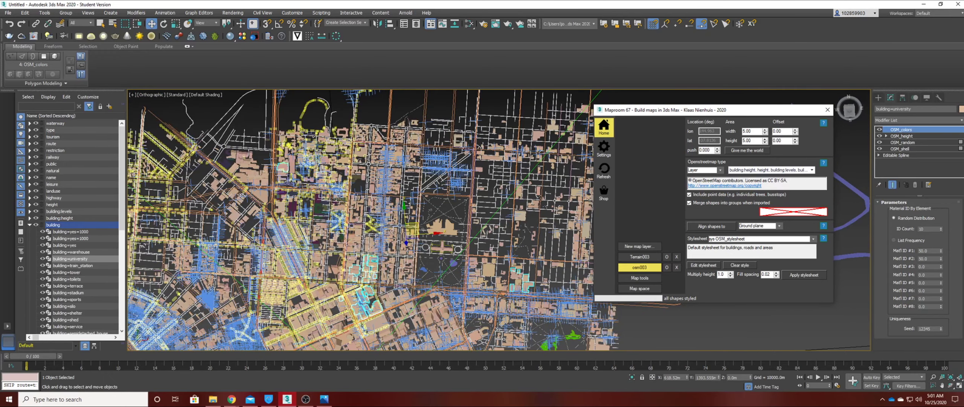
{"action": "middle_click_drag", "start_coordinate": [365, 234], "coordinate": [363, 207], "text": "alt"}
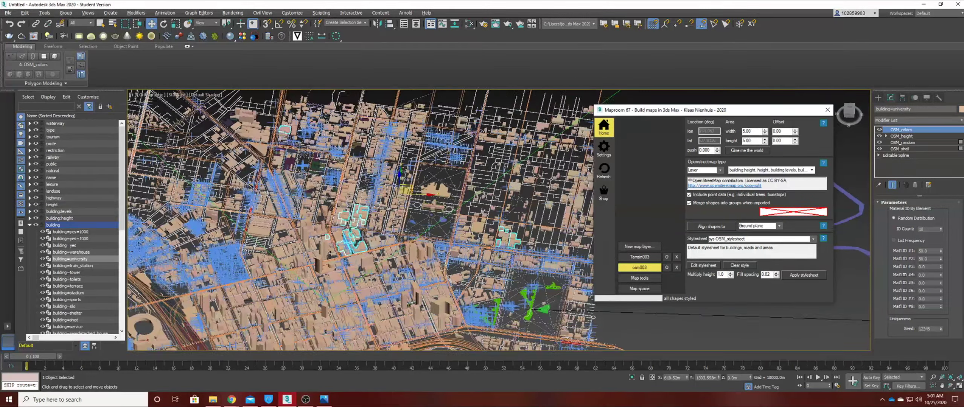
{"action": "scroll", "coordinate": [377, 208], "scroll_direction": "up", "scroll_amount": 8}
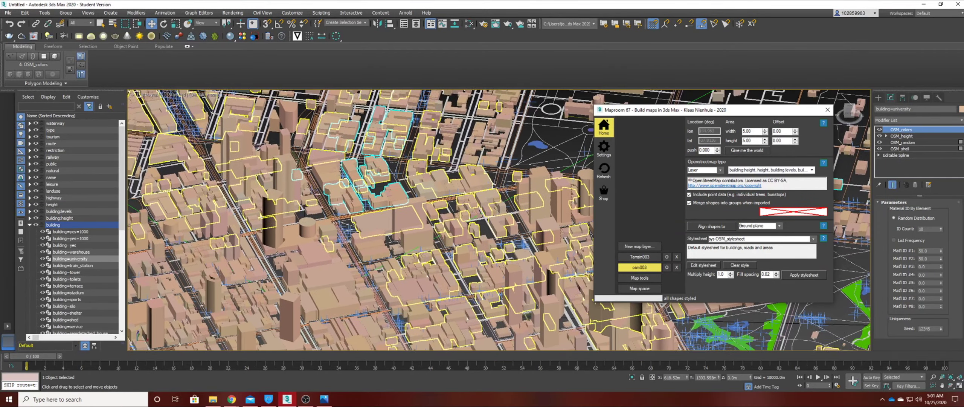
{"action": "scroll", "coordinate": [377, 207], "scroll_direction": "down", "scroll_amount": 3}
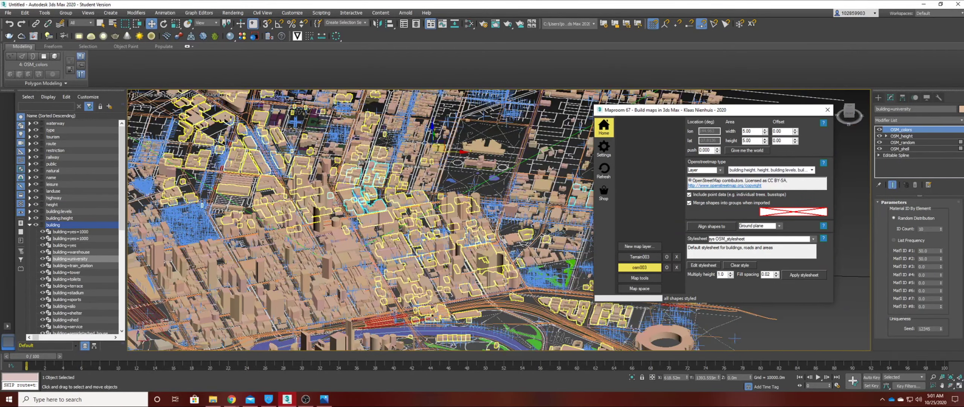
{"action": "scroll", "coordinate": [377, 207], "scroll_direction": "down", "scroll_amount": 8}
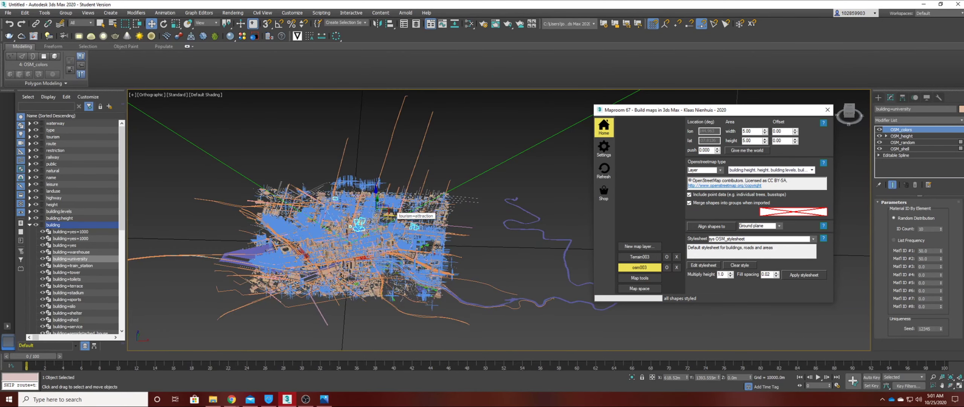
{"action": "scroll", "coordinate": [376, 219], "scroll_direction": "up", "scroll_amount": 10}
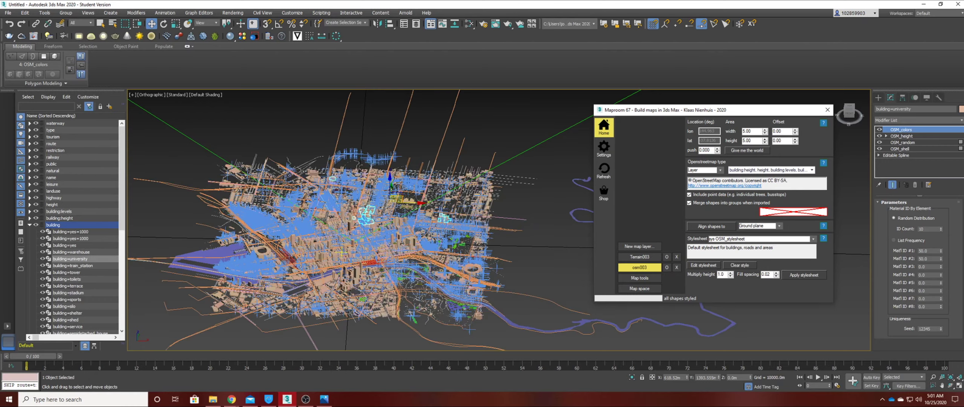
{"action": "scroll", "coordinate": [348, 252], "scroll_direction": "up", "scroll_amount": 4}
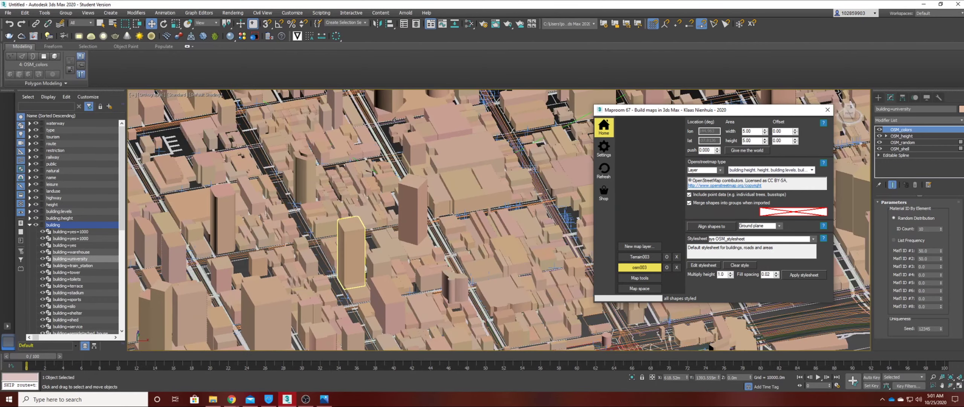
{"action": "scroll", "coordinate": [357, 251], "scroll_direction": "down", "scroll_amount": 8}
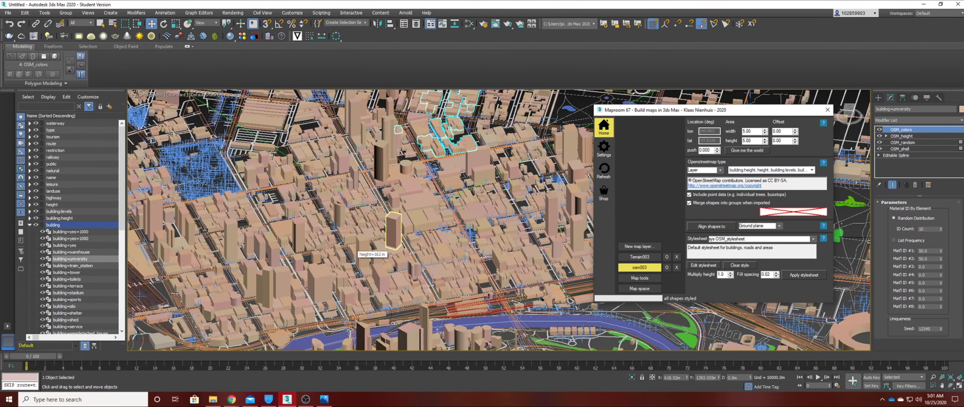
{"action": "scroll", "coordinate": [357, 251], "scroll_direction": "up", "scroll_amount": 5}
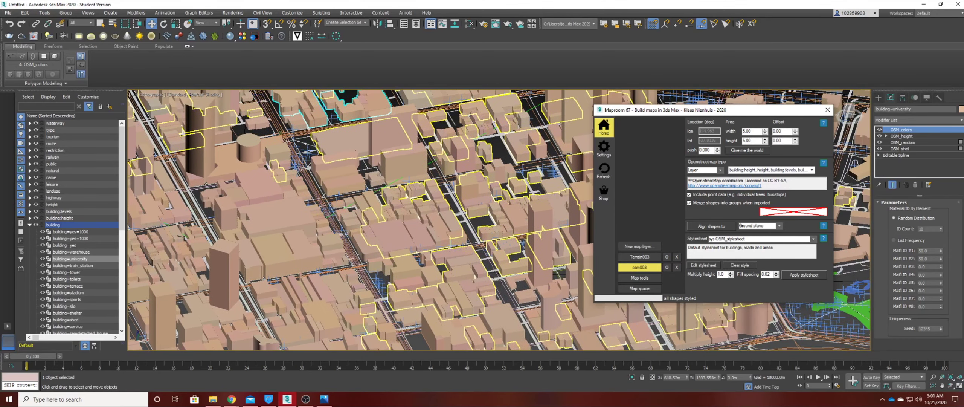
{"action": "left_click_drag", "start_coordinate": [716, 110], "coordinate": [790, 292]}
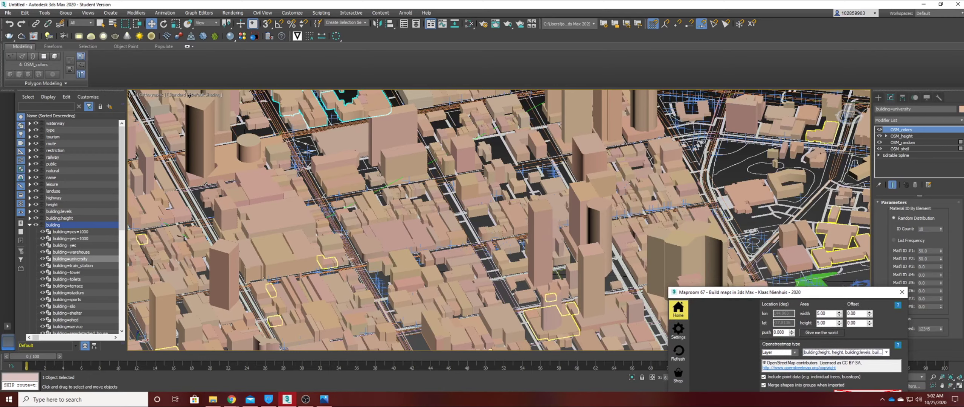
{"action": "middle_click_drag", "start_coordinate": [418, 226], "coordinate": [464, 230]}
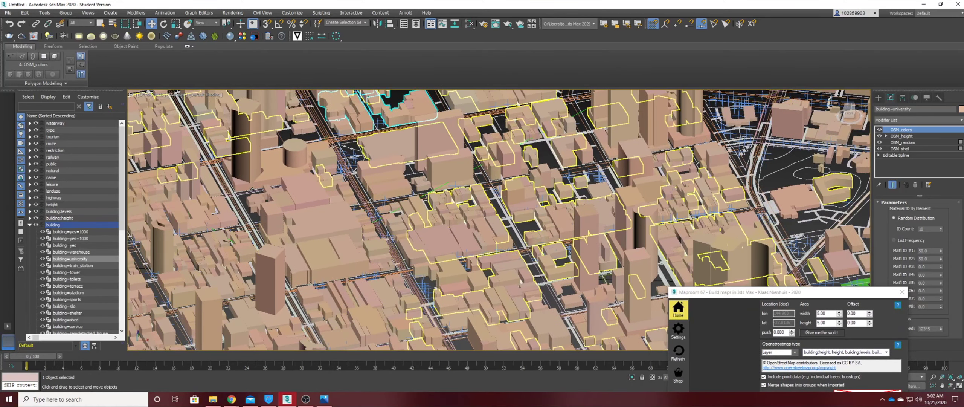
- Clear the existing material nodes from the Slate Material Editor view and place the editor window beside the city model
{"action": "key", "text": "m"}
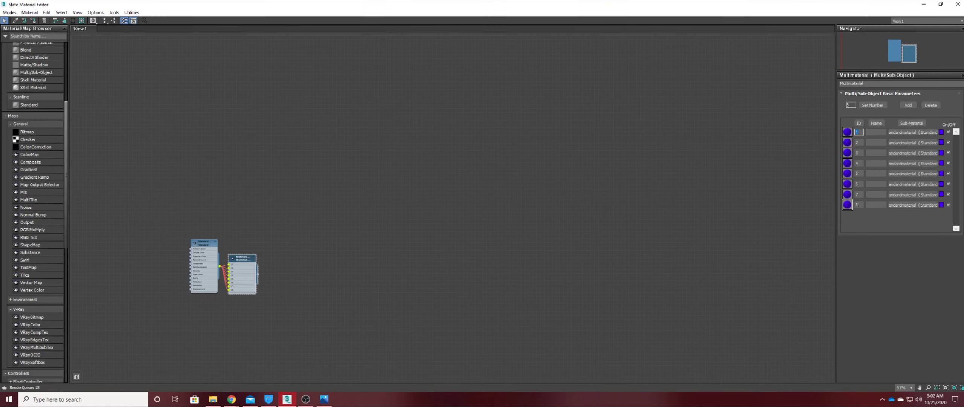
{"action": "left_click_drag", "start_coordinate": [294, 204], "coordinate": [200, 310]}
{"action": "key", "text": "Delete"}
{"action": "left_click_drag", "start_coordinate": [694, 4], "coordinate": [270, 43]}
{"action": "scroll", "coordinate": [690, 220], "scroll_direction": "down", "scroll_amount": 3}
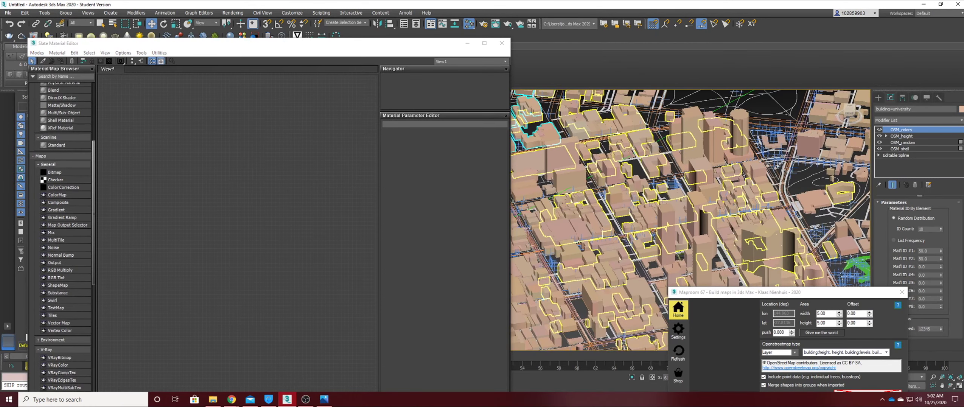
- Pick the Multi/Sub-Object material from a building in the city model and examine its connected Standard sub-materials
{"action": "left_click", "coordinate": [43, 61]}
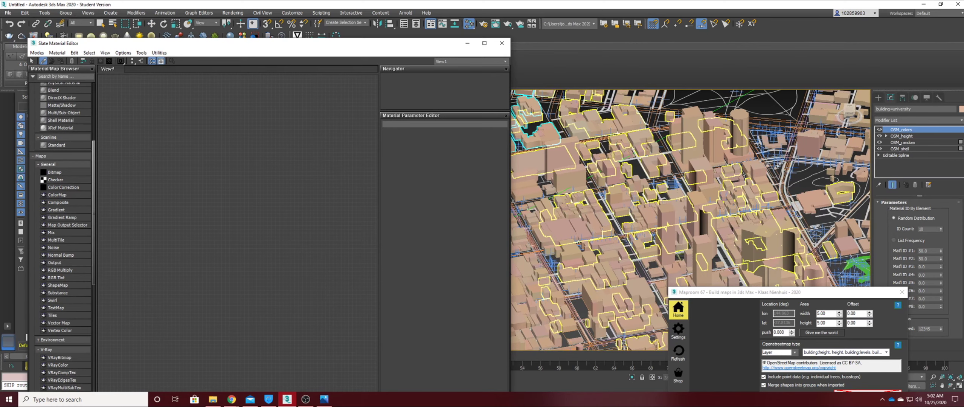
{"action": "left_click", "coordinate": [576, 218]}
{"action": "scroll", "coordinate": [296, 241], "scroll_direction": "down", "scroll_amount": 5}
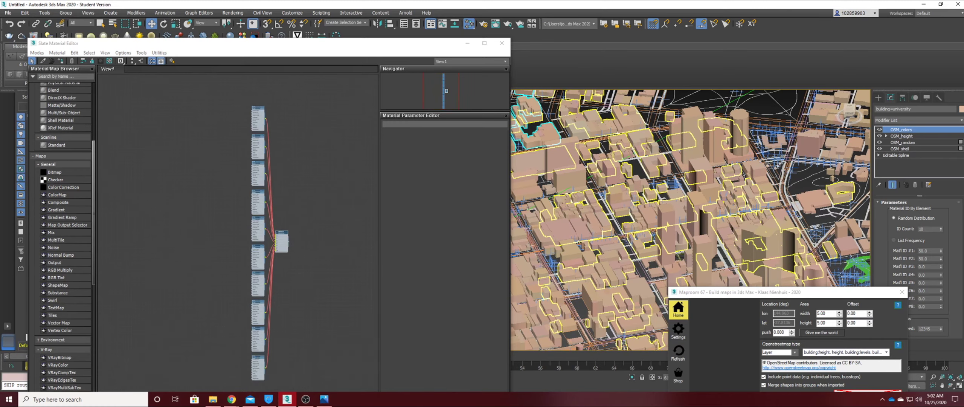
{"action": "scroll", "coordinate": [301, 227], "scroll_direction": "up", "scroll_amount": 3}
{"action": "scroll", "coordinate": [301, 228], "scroll_direction": "down", "scroll_amount": 6}
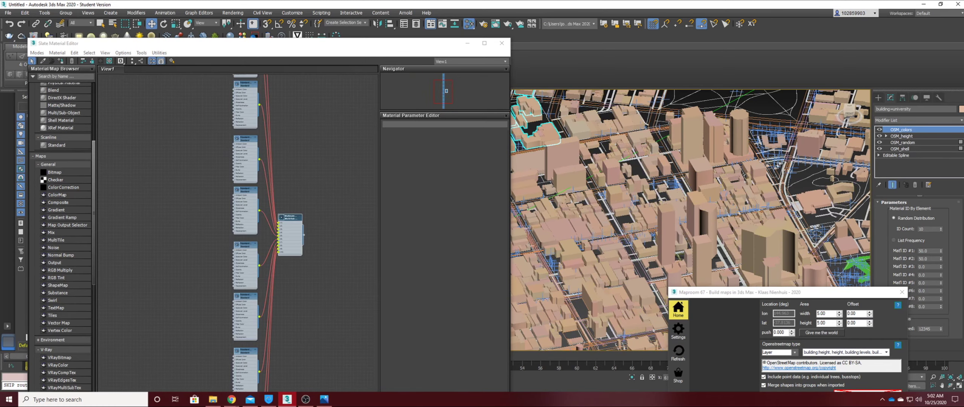
{"action": "scroll", "coordinate": [301, 231], "scroll_direction": "up", "scroll_amount": 8}
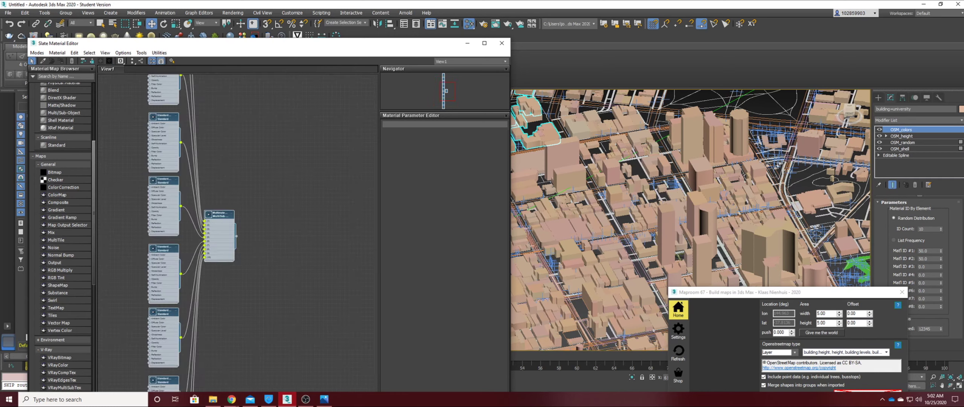
{"action": "scroll", "coordinate": [218, 233], "scroll_direction": "up", "scroll_amount": 2}
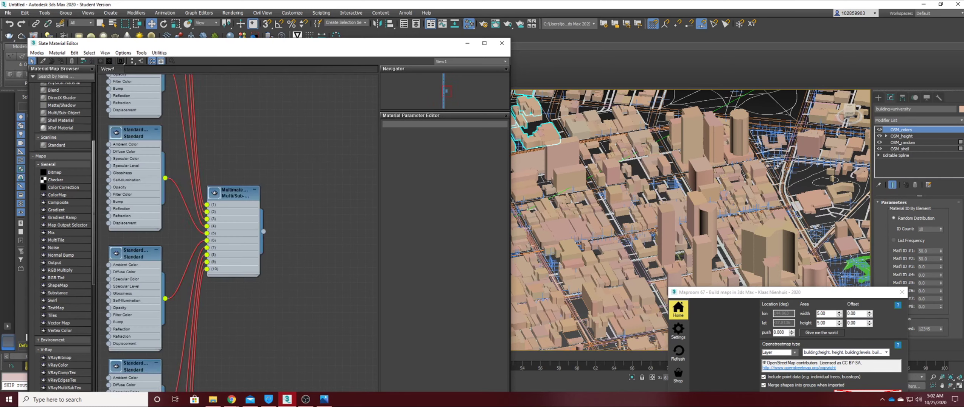
{"action": "middle_click_drag", "start_coordinate": [218, 234], "coordinate": [277, 223]}
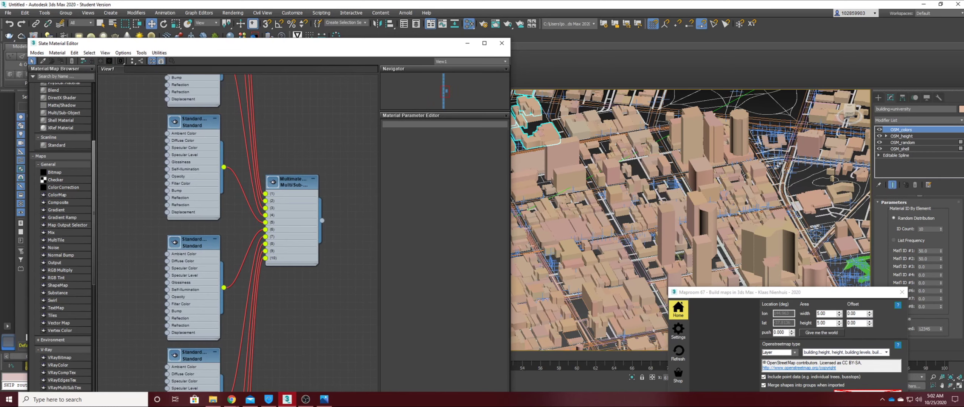
- Move the Maproom window off the city model and display the Multi/Sub-Object material's parameters
{"action": "left_click_drag", "start_coordinate": [752, 293], "coordinate": [635, 224]}
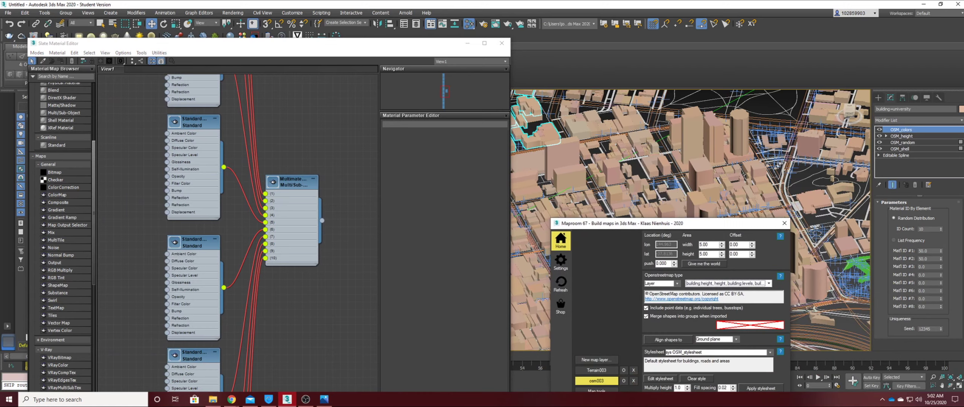
{"action": "left_click_drag", "start_coordinate": [754, 229], "coordinate": [220, 272]}
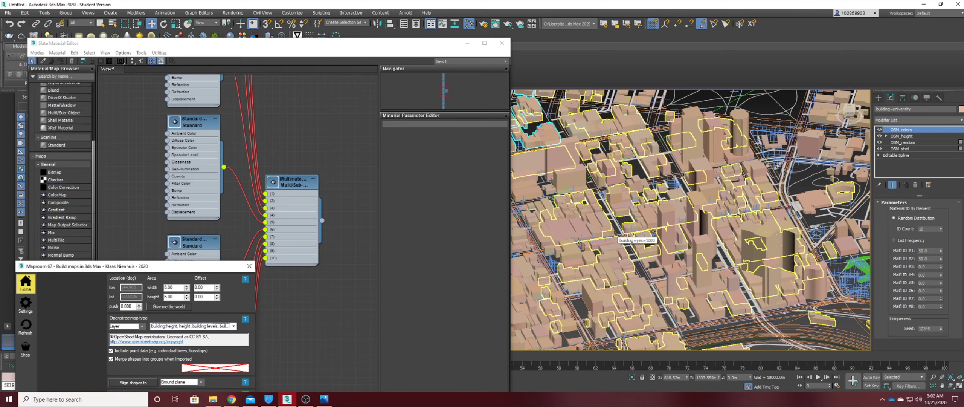
{"action": "scroll", "coordinate": [617, 236], "scroll_direction": "up", "scroll_amount": 4}
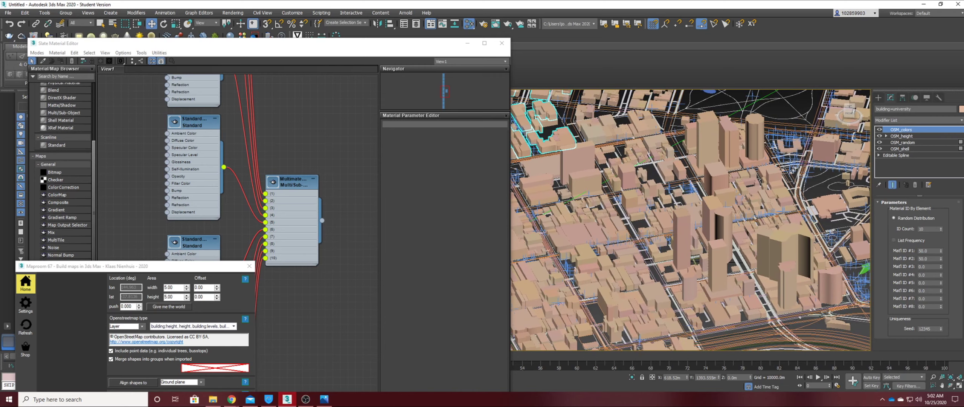
{"action": "left_click", "coordinate": [928, 229]}
{"action": "double_click", "coordinate": [293, 182]}
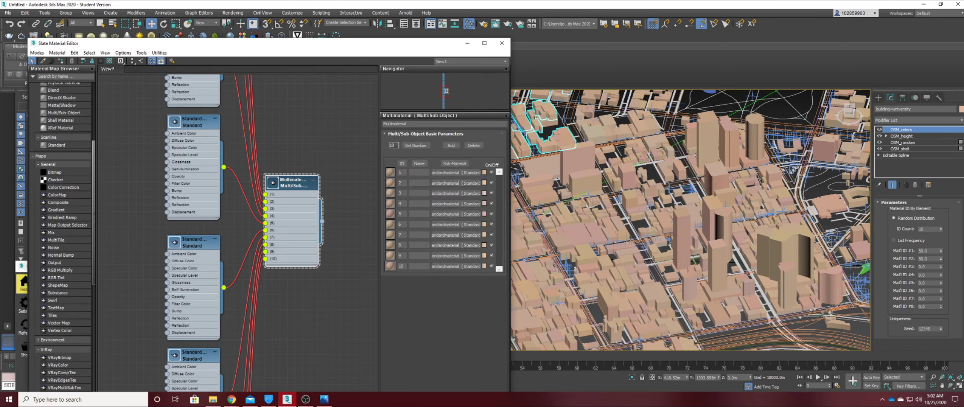
- Set the ambient and diffuse colour of one Standard sub-material to light blue
{"action": "left_click", "coordinate": [194, 122]}
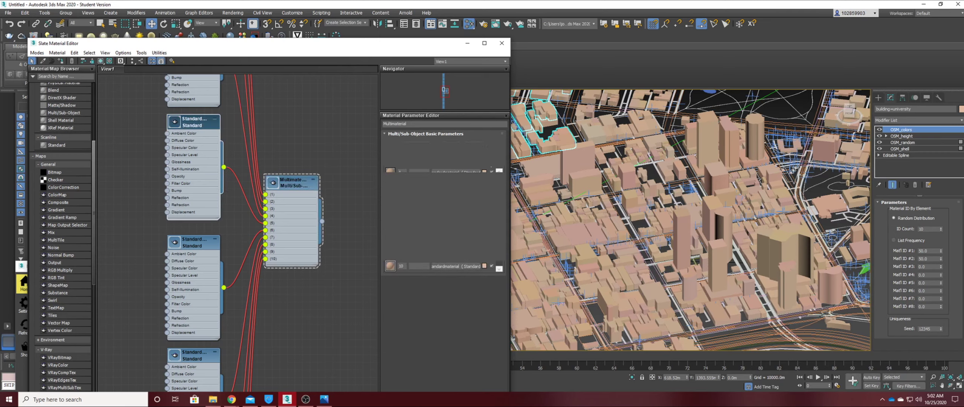
{"action": "left_click", "coordinate": [421, 172]}
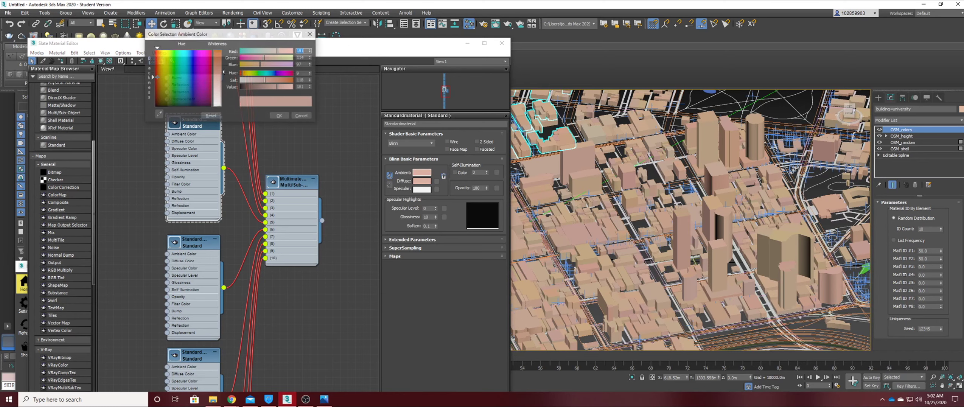
{"action": "left_click_drag", "start_coordinate": [194, 55], "coordinate": [194, 58]}
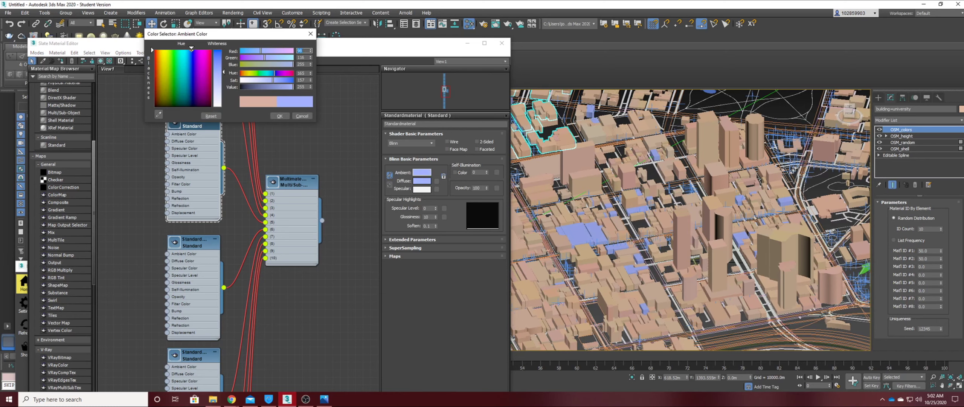
{"action": "left_click", "coordinate": [279, 116]}
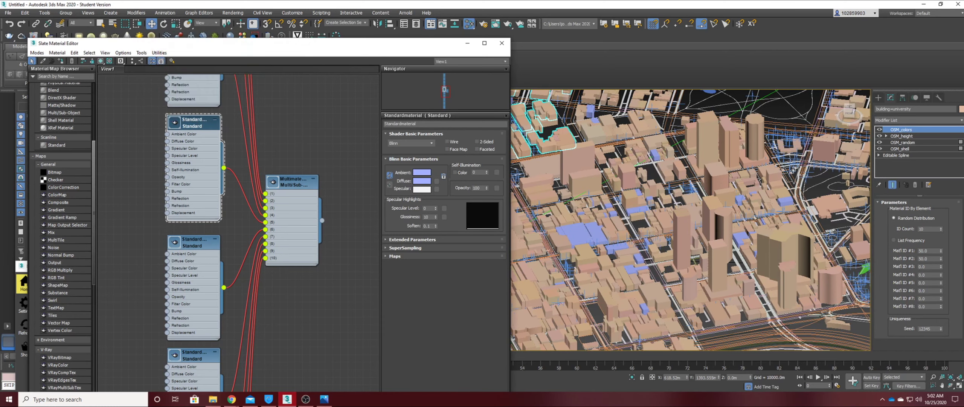
- Select the building group containing the blue buildings and examine how the recoloured sub-material is distributed across it
{"action": "left_click", "coordinate": [586, 225]}
{"action": "scroll", "coordinate": [586, 225], "scroll_direction": "up", "scroll_amount": 5}
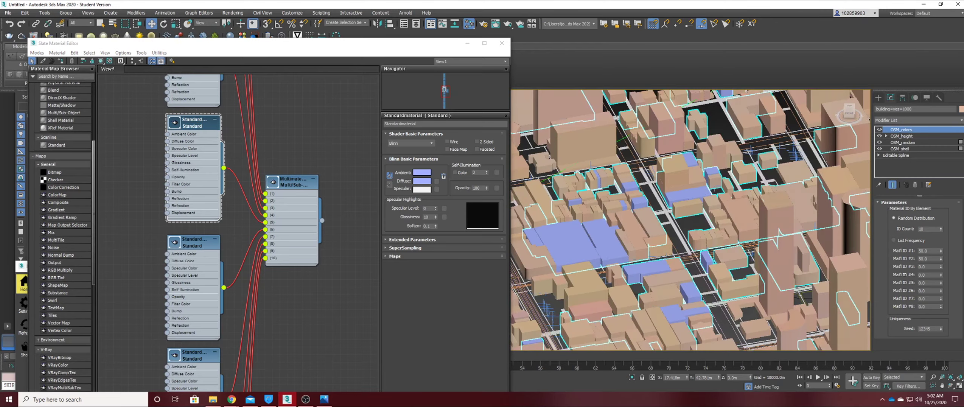
{"action": "middle_click_drag", "start_coordinate": [586, 225], "coordinate": [650, 270]}
{"action": "scroll", "coordinate": [614, 204], "scroll_direction": "down", "scroll_amount": 4}
{"action": "scroll", "coordinate": [651, 270], "scroll_direction": "up", "scroll_amount": 3}
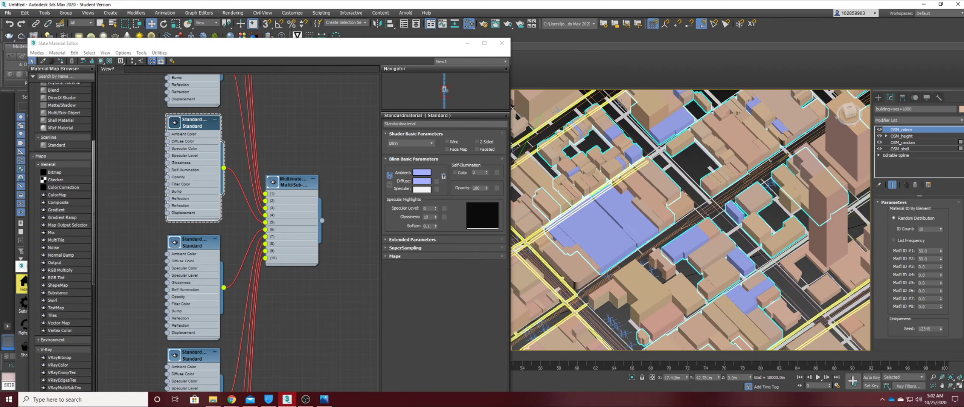
{"action": "scroll", "coordinate": [339, 181], "scroll_direction": "down", "scroll_amount": 2}
- Delete all Standard sub-material nodes except the first, and place the remaining one beside the Multi/Sub-Object node
{"action": "scroll", "coordinate": [291, 170], "scroll_direction": "down", "scroll_amount": 6}
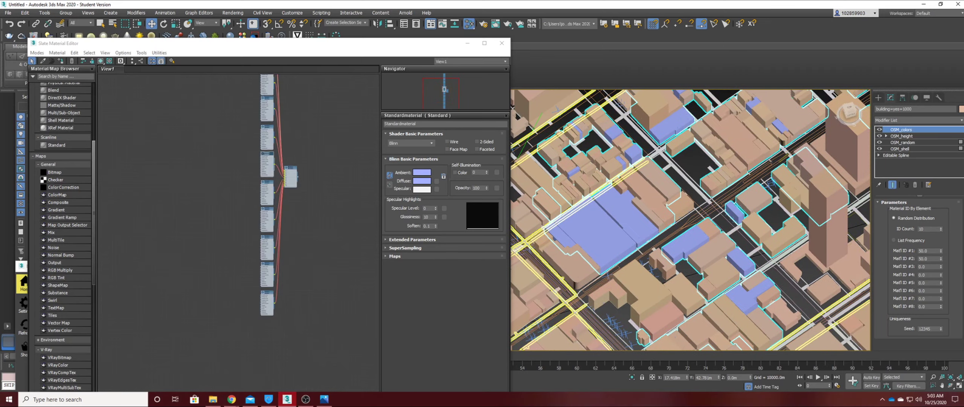
{"action": "scroll", "coordinate": [297, 140], "scroll_direction": "up", "scroll_amount": 3}
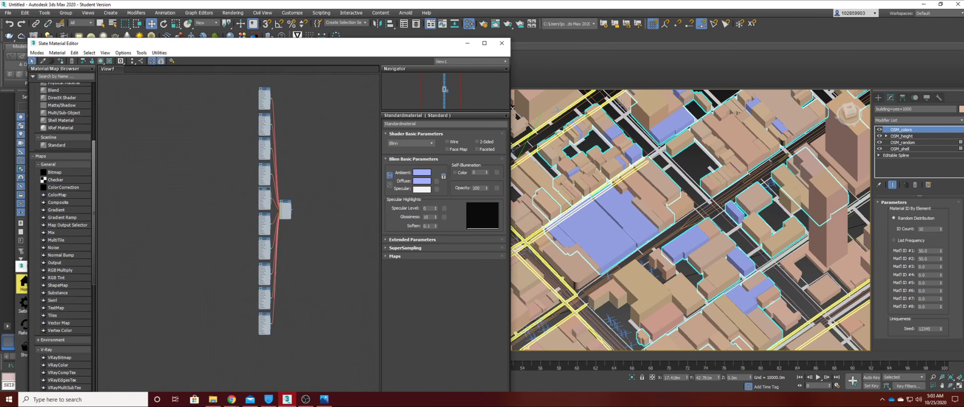
{"action": "key", "text": "Delete"}
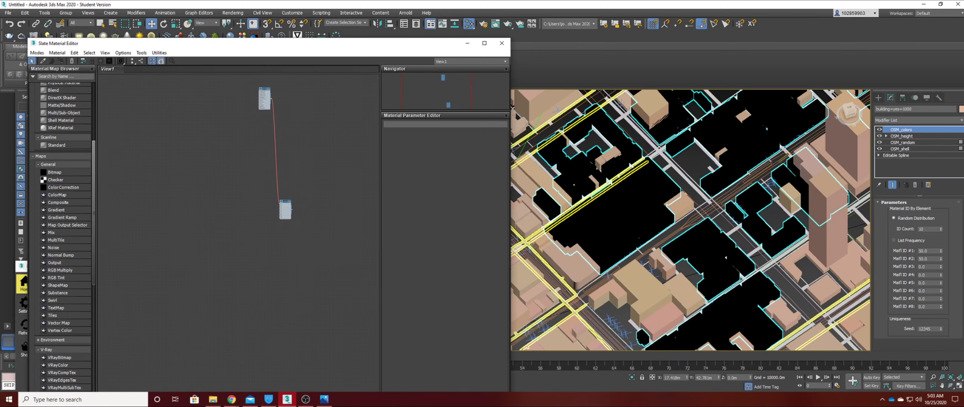
{"action": "left_click_drag", "start_coordinate": [265, 99], "coordinate": [264, 203]}
{"action": "scroll", "coordinate": [691, 220], "scroll_direction": "up", "scroll_amount": 2}
{"action": "mouse_move", "coordinate": [690, 220]}
{"action": "middle_mouse_down"}
{"action": "mouse_move", "coordinate": [662, 203]}
{"action": "mouse_move", "coordinate": [662, 212]}
{"action": "mouse_move", "coordinate": [637, 188]}
{"action": "mouse_move", "coordinate": [691, 166]}
{"action": "mouse_move", "coordinate": [690, 226]}
{"action": "middle_mouse_up"}
{"action": "scroll", "coordinate": [690, 220], "scroll_direction": "down", "scroll_amount": 3}
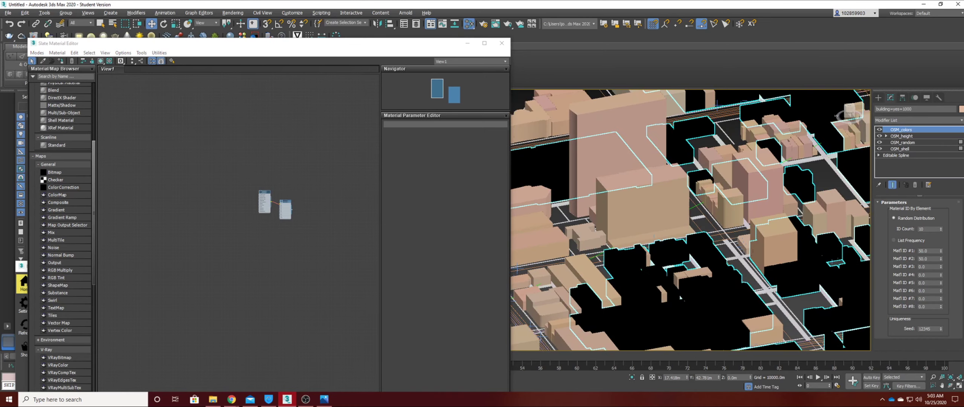
- Delete the Multi/Sub-Object material's empty slots so one sub-material remains, and set the OSM_colors modifier's ID Count to 1
{"action": "scroll", "coordinate": [308, 195], "scroll_direction": "up", "scroll_amount": 3}
{"action": "scroll", "coordinate": [273, 207], "scroll_direction": "up", "scroll_amount": 2}
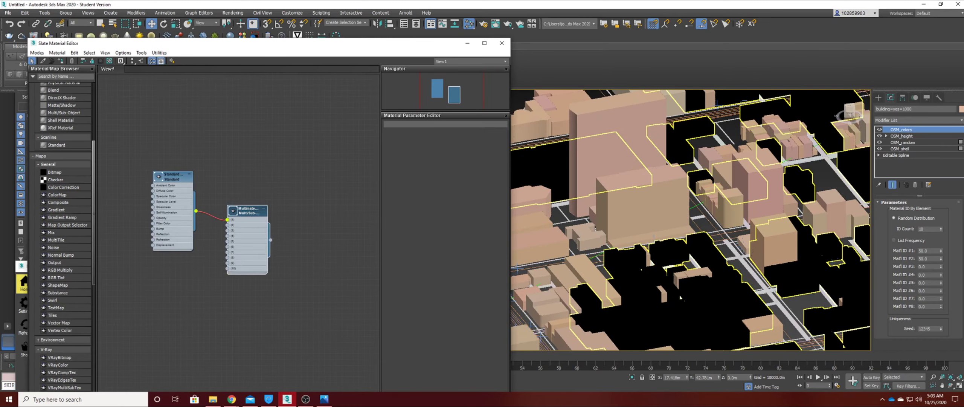
{"action": "double_click", "coordinate": [247, 211]}
{"action": "left_click", "coordinate": [474, 145]}
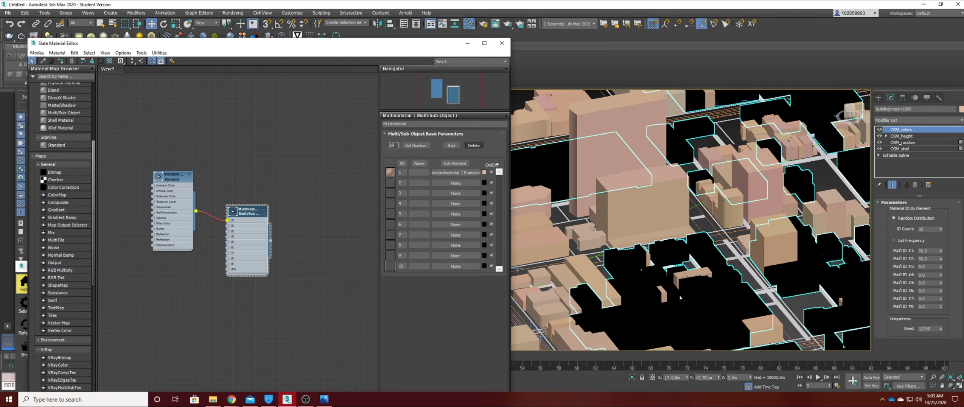
{"action": "left_click", "coordinate": [473, 145]}
{"action": "left_click", "coordinate": [474, 146]}
{"action": "left_click", "coordinate": [474, 145]}
{"action": "left_click", "coordinate": [474, 145]}
{"action": "left_click", "coordinate": [474, 145]}
{"action": "left_click", "coordinate": [474, 145]}
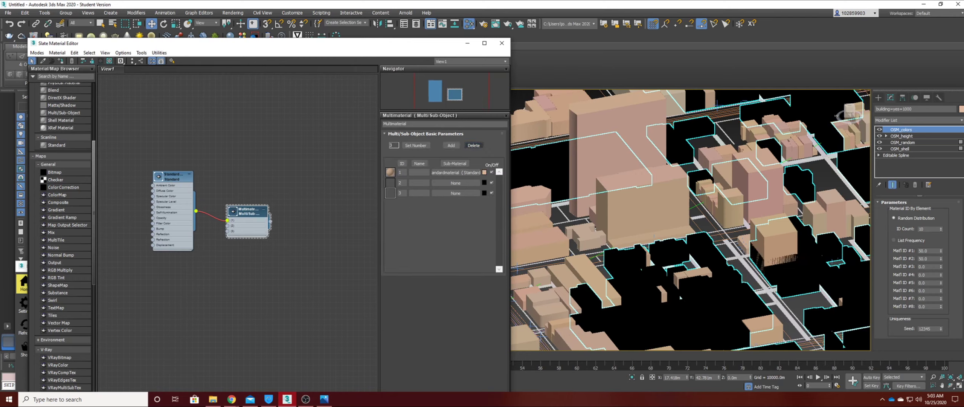
{"action": "left_click", "coordinate": [474, 145]}
{"action": "left_click", "coordinate": [473, 146]}
{"action": "double_click", "coordinate": [922, 228]}
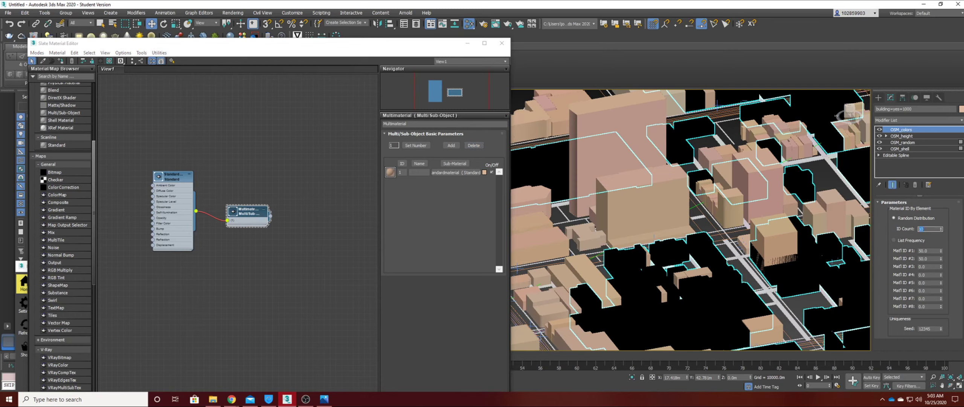
{"action": "key", "text": "Return"}
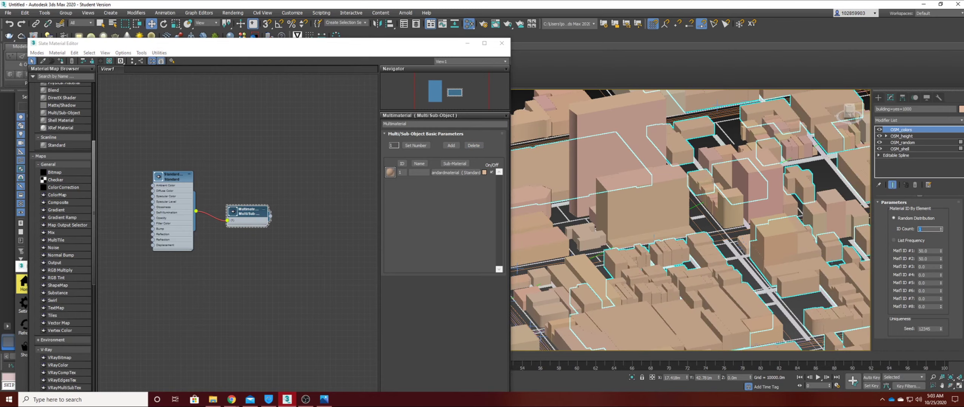
- Set the remaining Standard sub-material's ambient and diffuse colour to bright red and look over the recoloured buildings across the city
{"action": "left_click_drag", "start_coordinate": [173, 176], "coordinate": [179, 187]}
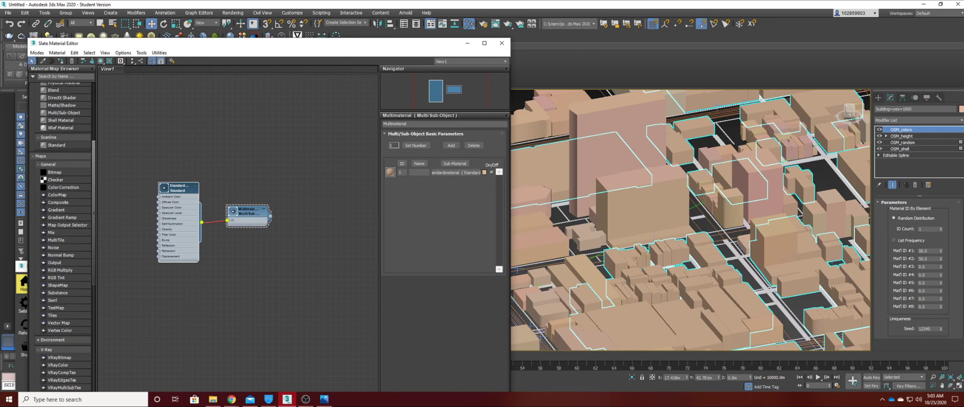
{"action": "double_click", "coordinate": [179, 187]}
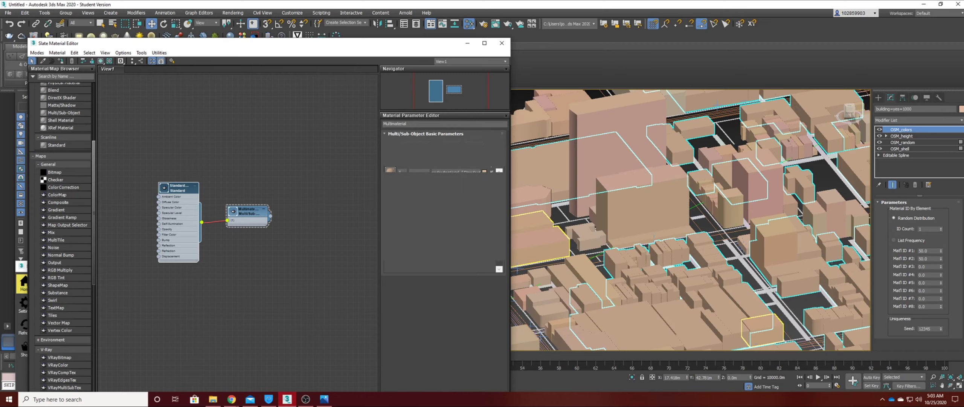
{"action": "left_click", "coordinate": [422, 172]}
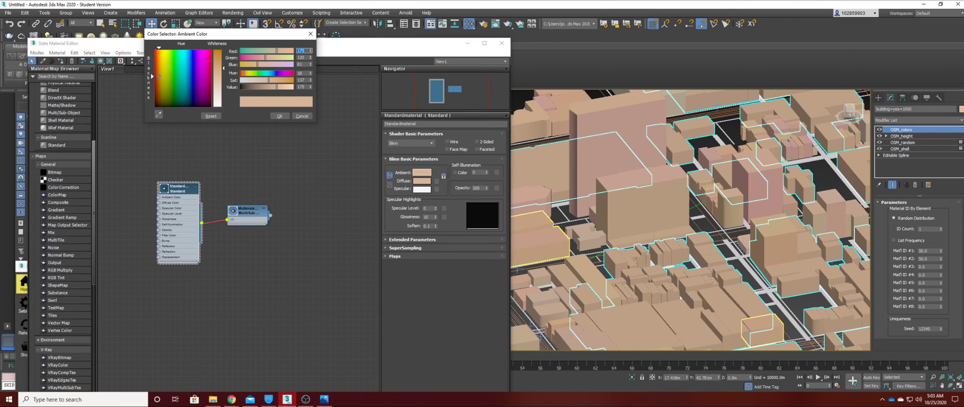
{"action": "left_click_drag", "start_coordinate": [159, 68], "coordinate": [223, 50]}
{"action": "left_click", "coordinate": [280, 116]}
{"action": "scroll", "coordinate": [690, 220], "scroll_direction": "down", "scroll_amount": 10}
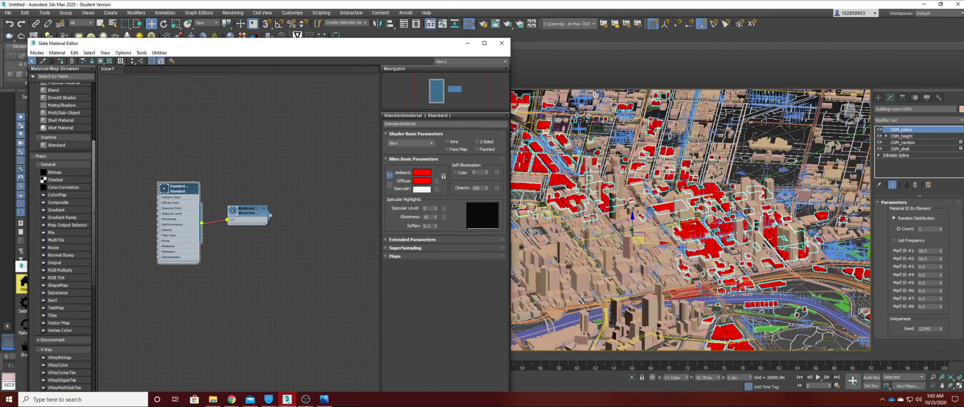
{"action": "middle_click_drag", "start_coordinate": [737, 285], "coordinate": [835, 329]}
{"action": "scroll", "coordinate": [730, 286], "scroll_direction": "up", "scroll_amount": 3}
{"action": "scroll", "coordinate": [722, 287], "scroll_direction": "down", "scroll_amount": 3}
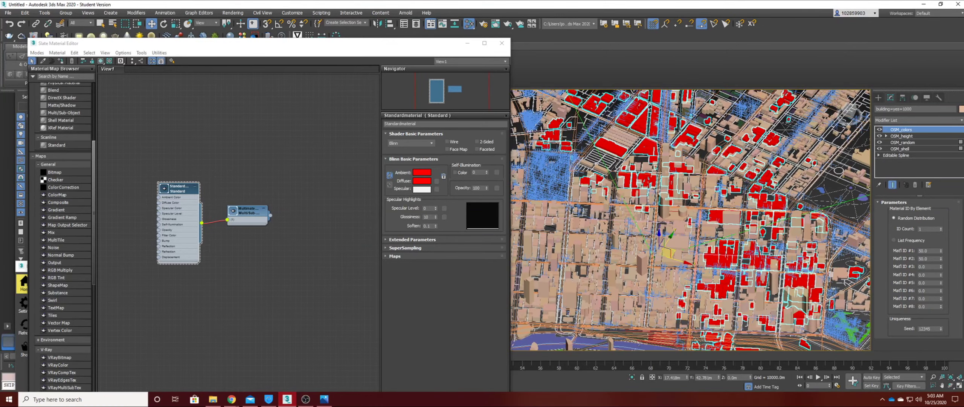
- Minimise the Slate Material Editor, reopen the third Openstreetmap+Satellite map in Maproom and display the settings of its Terrain003 layer
{"action": "left_click", "coordinate": [468, 43]}
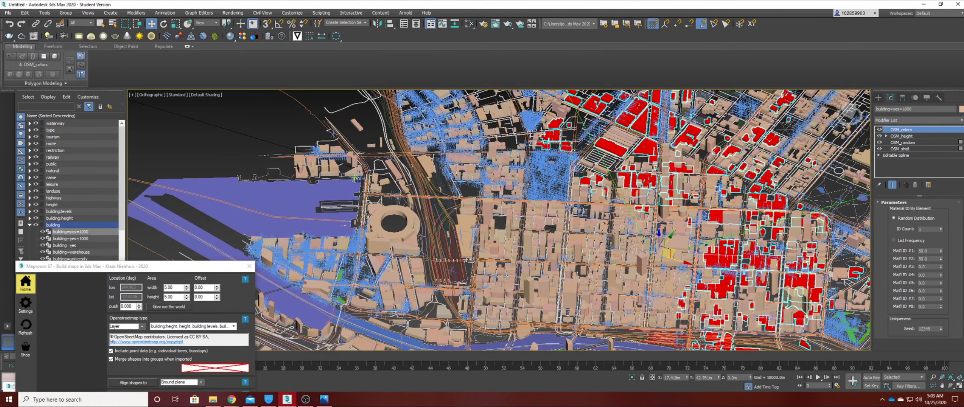
{"action": "left_click_drag", "start_coordinate": [151, 266], "coordinate": [325, 113]}
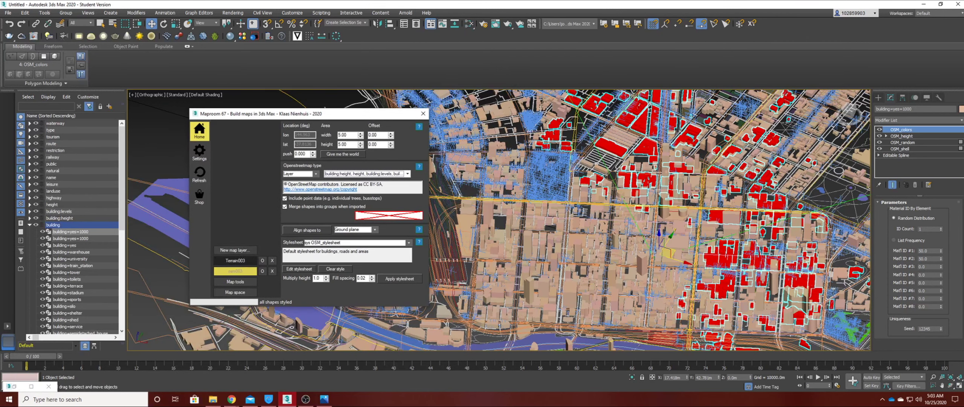
{"action": "left_click", "coordinate": [199, 130]}
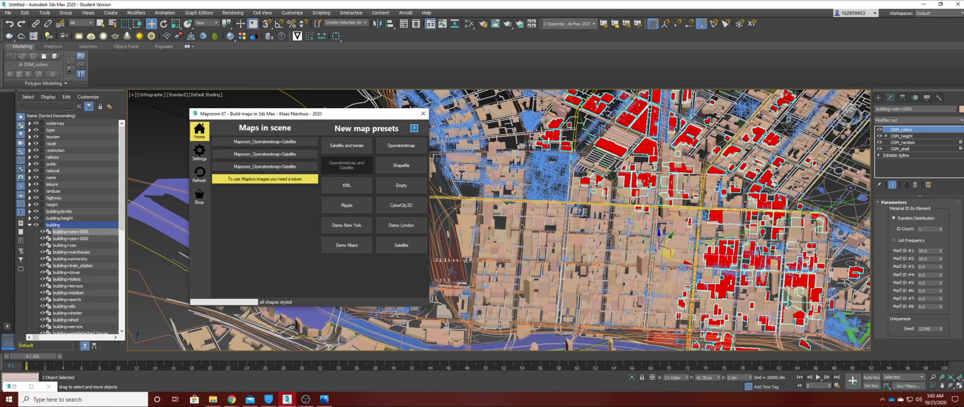
{"action": "left_click", "coordinate": [265, 166]}
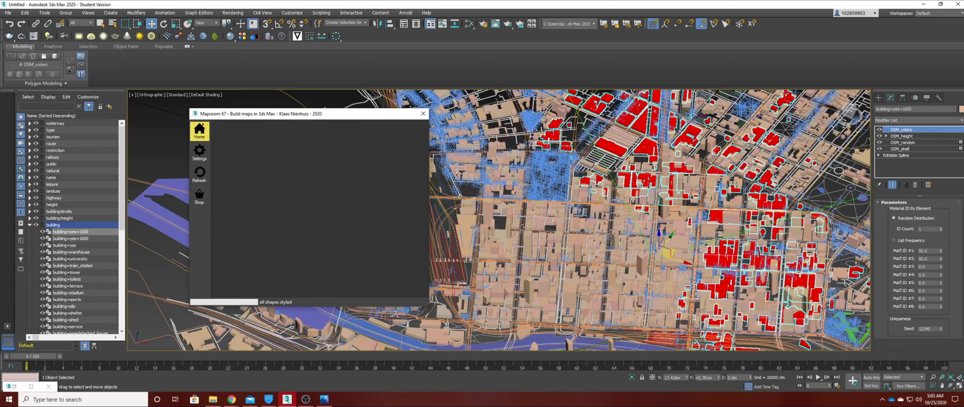
{"action": "left_click", "coordinate": [235, 271]}
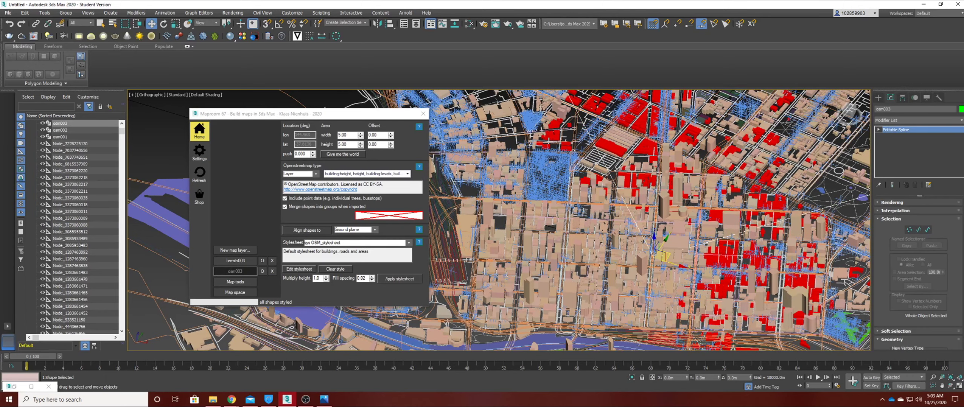
{"action": "left_click", "coordinate": [235, 271]}
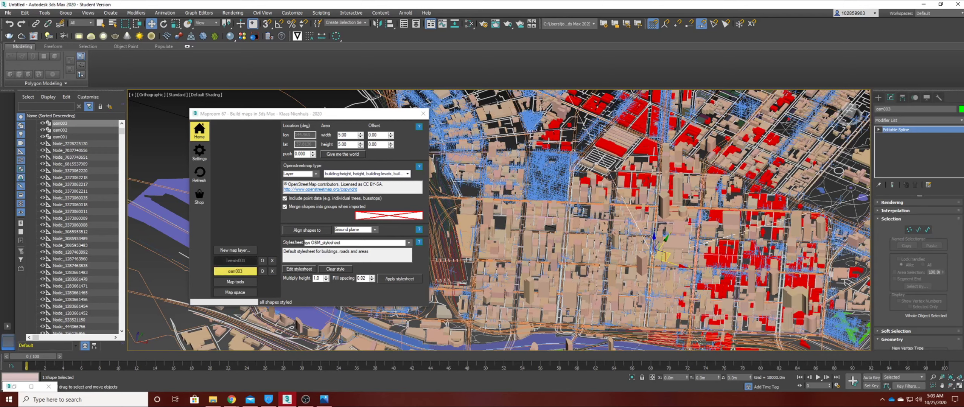
{"action": "left_click", "coordinate": [235, 261]}
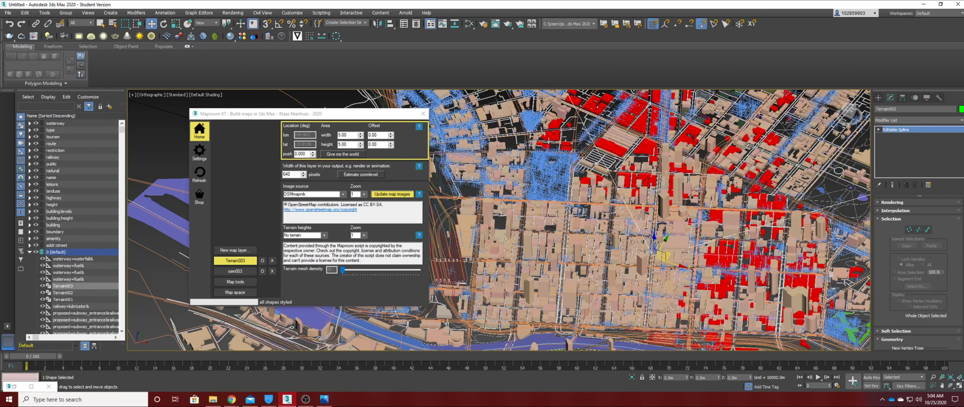
- Set the Terrain003 layer's area height to 3.50 and move the Maproom window aside
{"action": "double_click", "coordinate": [343, 135]}
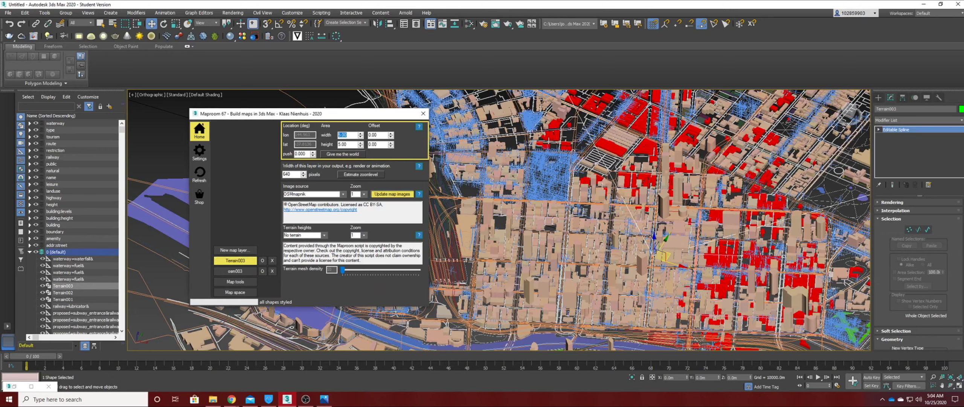
{"action": "left_click_drag", "start_coordinate": [348, 144], "coordinate": [341, 144]}
{"action": "type", "text": "3.50"}
{"action": "key", "text": "Return"}
{"action": "left_click_drag", "start_coordinate": [375, 113], "coordinate": [326, 112]}
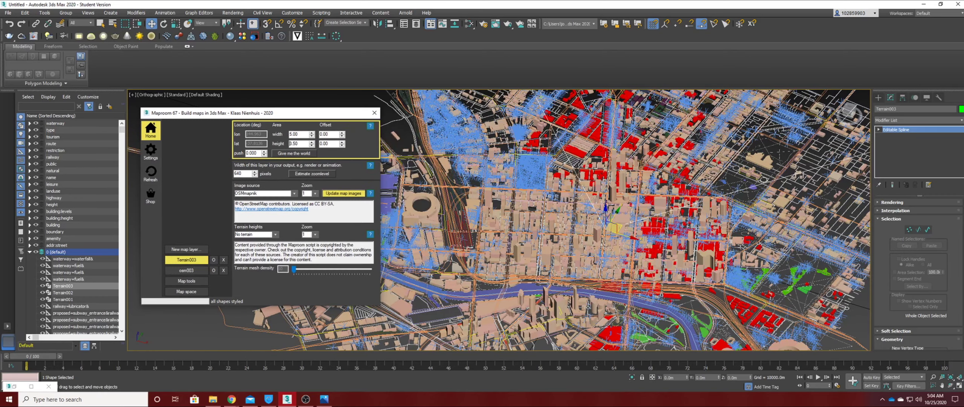
- Examine the city model's overall extent and the layout of its central building blocks
{"action": "middle_click_drag", "start_coordinate": [532, 209], "coordinate": [594, 215]}
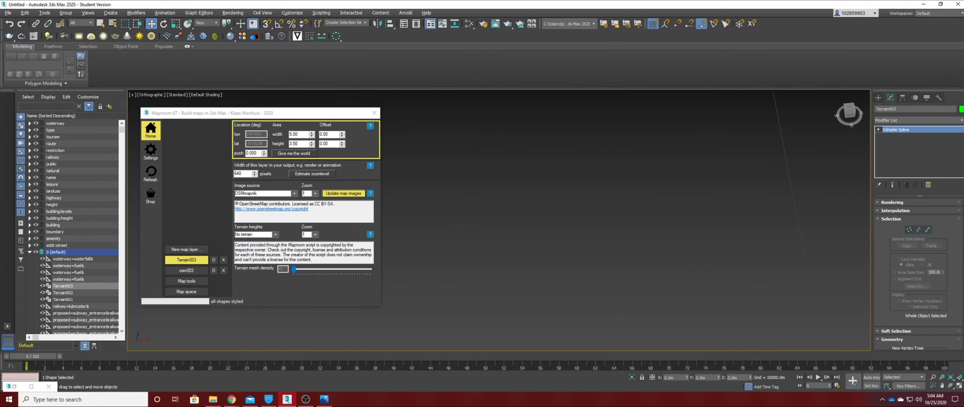
{"action": "scroll", "coordinate": [569, 215], "scroll_direction": "down", "scroll_amount": 10}
{"action": "scroll", "coordinate": [589, 245], "scroll_direction": "down", "scroll_amount": 1}
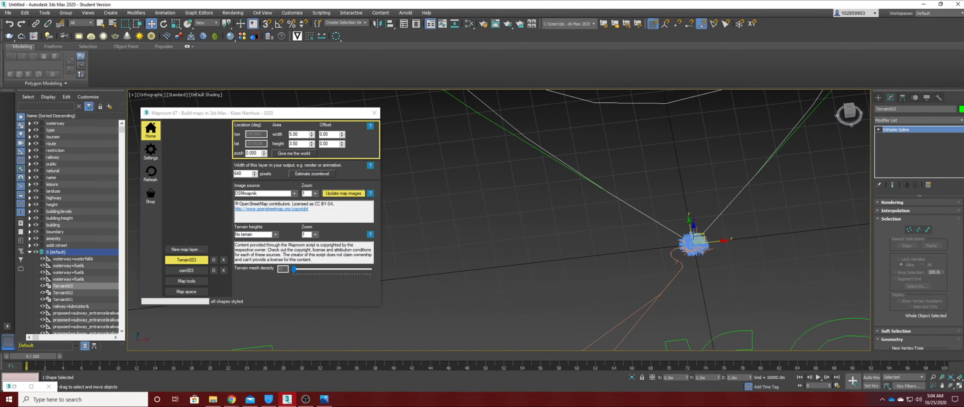
{"action": "scroll", "coordinate": [683, 234], "scroll_direction": "up", "scroll_amount": 3}
{"action": "left_click", "coordinate": [717, 264]}
{"action": "scroll", "coordinate": [717, 264], "scroll_direction": "up", "scroll_amount": 3}
{"action": "scroll", "coordinate": [716, 264], "scroll_direction": "up", "scroll_amount": 8}
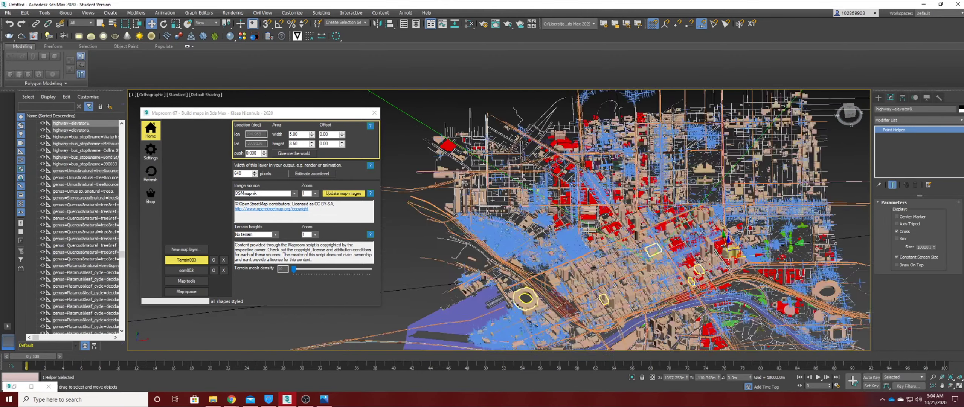
{"action": "left_click", "coordinate": [648, 258]}
{"action": "middle_click_drag", "start_coordinate": [648, 258], "coordinate": [632, 256], "text": "alt"}
{"action": "scroll", "coordinate": [655, 253], "scroll_direction": "up", "scroll_amount": 4}
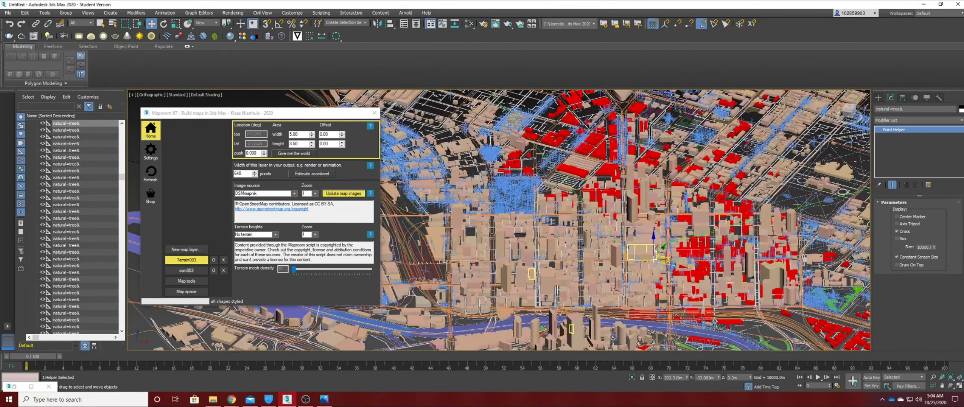
- Set the Terrain003 layer's output width to 1920 pixels and estimate the zoom level for its map images
{"action": "left_click", "coordinate": [238, 173]}
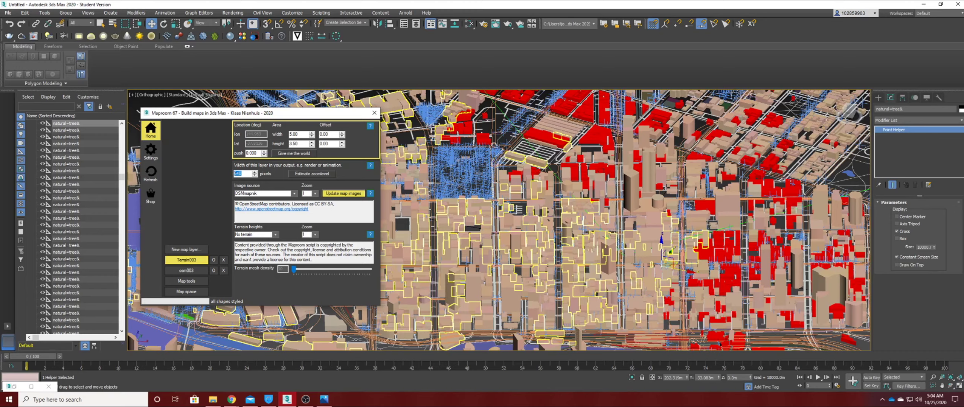
{"action": "type", "text": "3"}
{"action": "middle_click_drag", "start_coordinate": [445, 240], "coordinate": [463, 243]}
{"action": "left_click", "coordinate": [243, 173]}
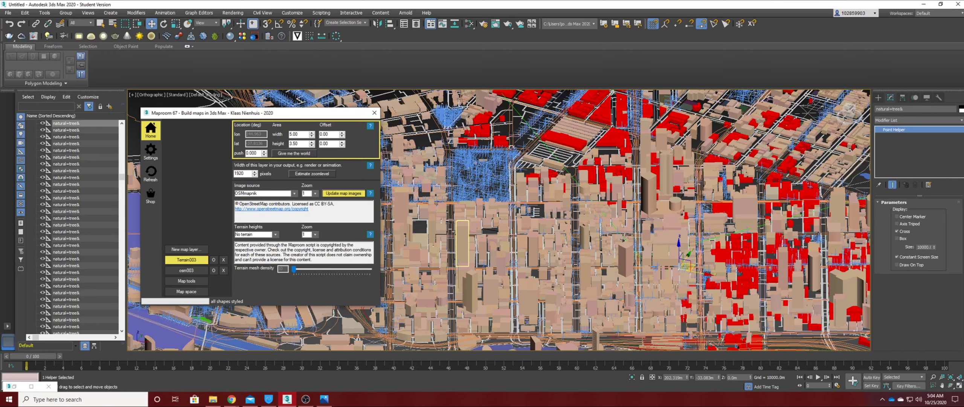
{"action": "middle_click_drag", "start_coordinate": [432, 206], "coordinate": [504, 226]}
{"action": "scroll", "coordinate": [504, 225], "scroll_direction": "down", "scroll_amount": 2}
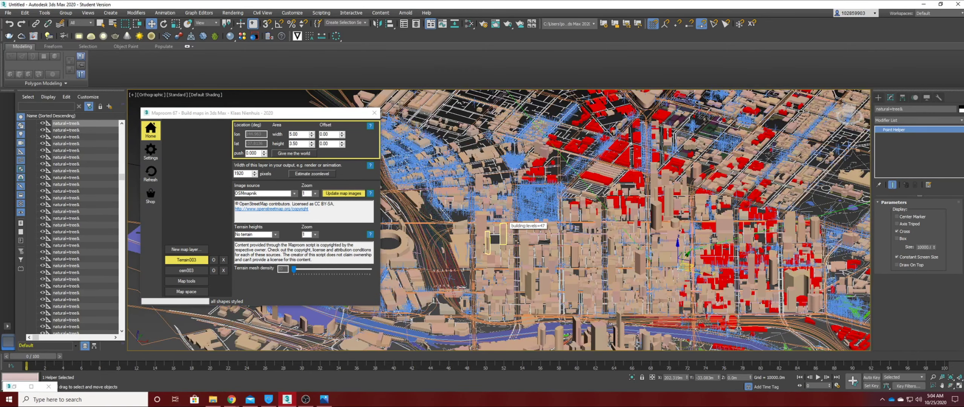
{"action": "left_click", "coordinate": [313, 174]}
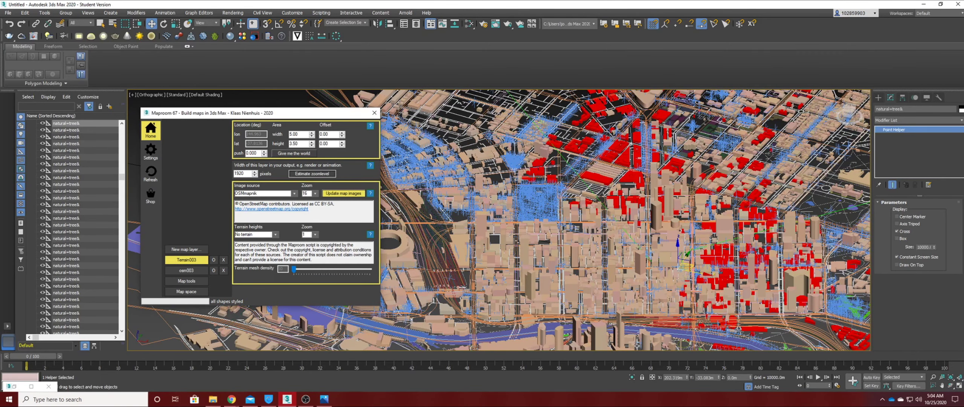
{"action": "left_click", "coordinate": [315, 193]}
- Look over the city from above and set the Terrain003 layer's image source to Bing
{"action": "scroll", "coordinate": [436, 215], "scroll_direction": "down", "scroll_amount": 2}
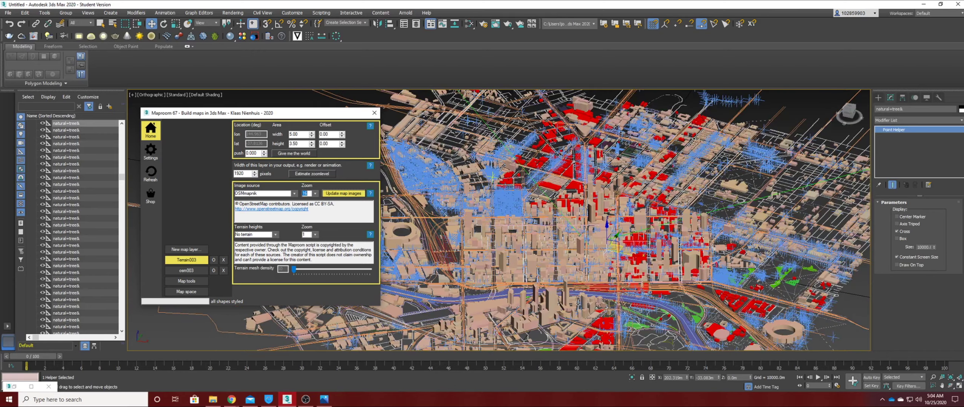
{"action": "middle_click", "coordinate": [521, 210]}
{"action": "middle_click_drag", "start_coordinate": [617, 151], "coordinate": [601, 196], "text": "alt"}
{"action": "scroll", "coordinate": [607, 212], "scroll_direction": "up", "scroll_amount": 3}
{"action": "scroll", "coordinate": [606, 211], "scroll_direction": "down", "scroll_amount": 3}
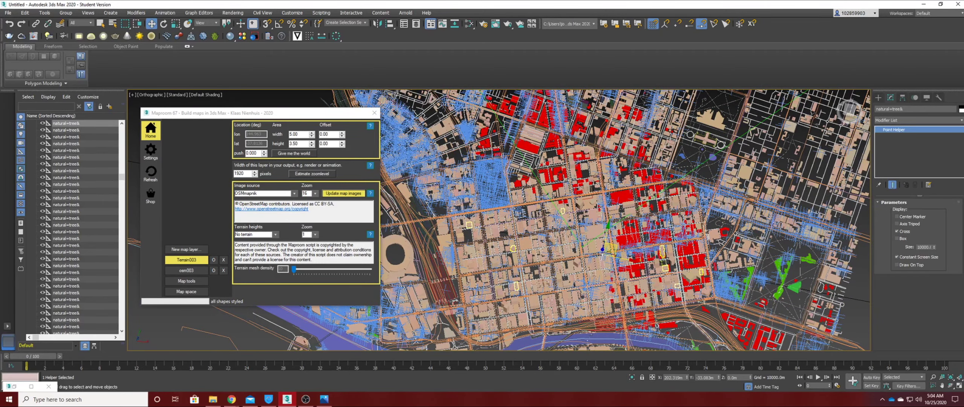
{"action": "left_click", "coordinate": [309, 113]}
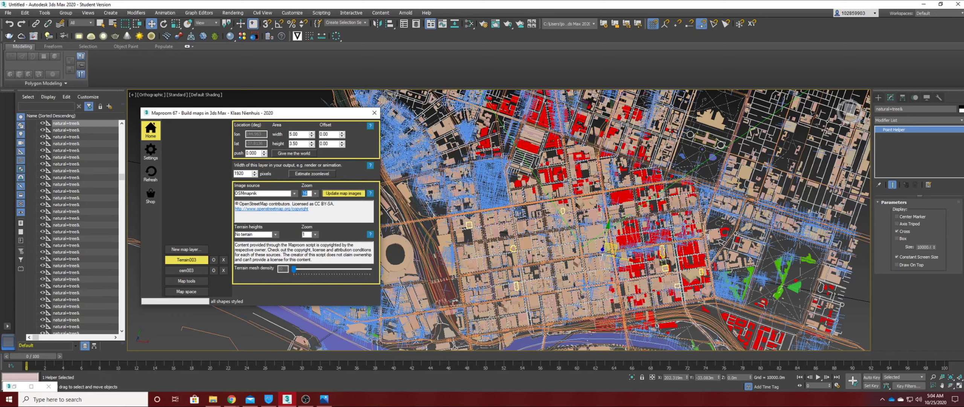
{"action": "left_click", "coordinate": [295, 193]}
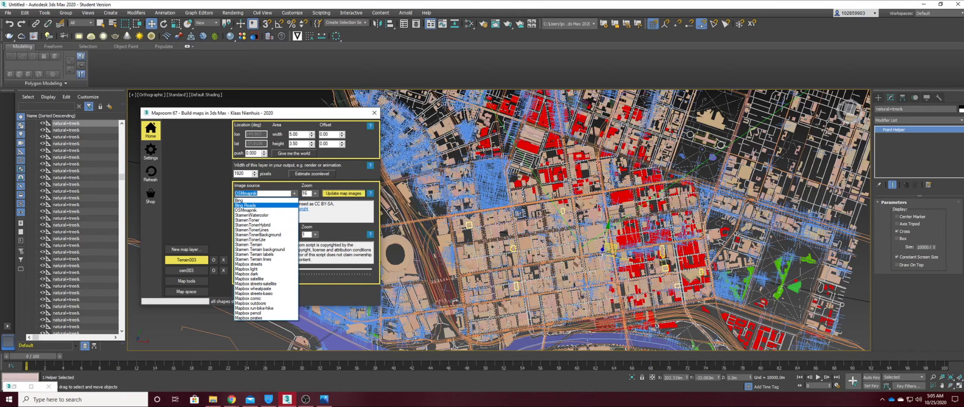
{"action": "left_click", "coordinate": [239, 200]}
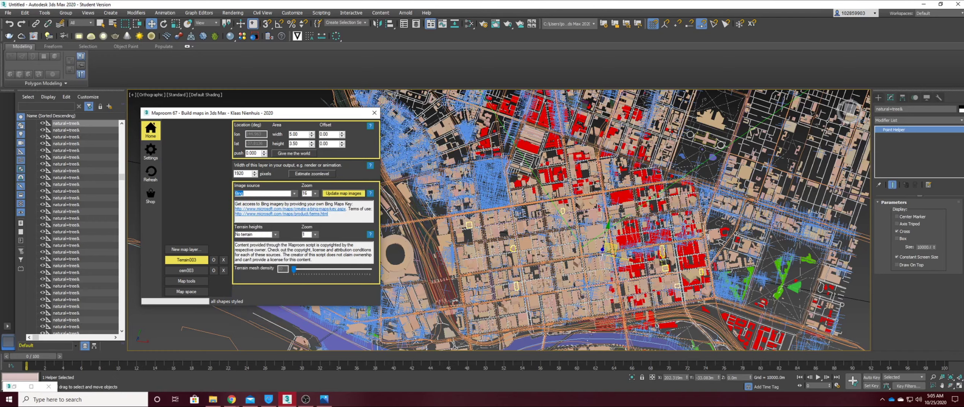
- Display Maproom's Map API keys settings and select the stored Bing Maps API key
{"action": "left_click", "coordinate": [150, 152]}
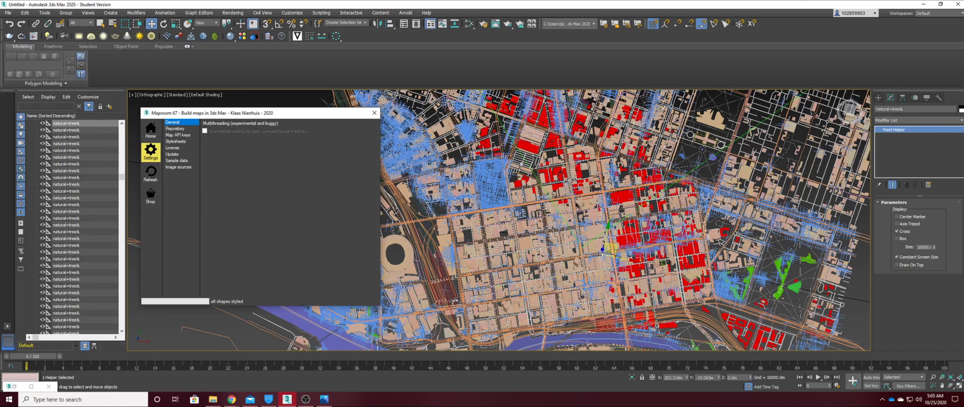
{"action": "left_click", "coordinate": [178, 135]}
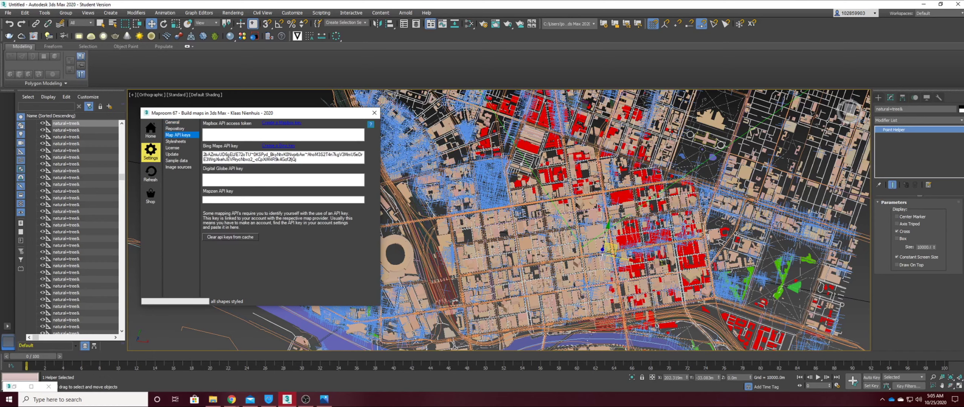
{"action": "left_click_drag", "start_coordinate": [298, 160], "coordinate": [203, 154]}
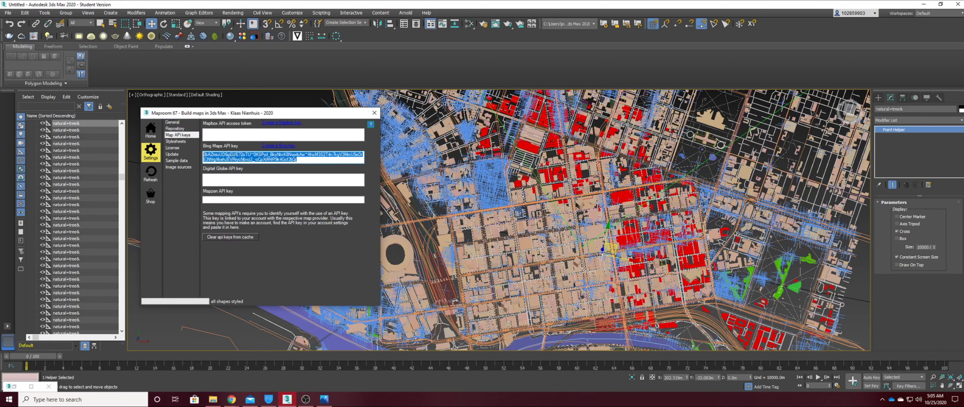
- Return to the third Maproom map in the scene and set its Terrain003 layer's image source to Bing
{"action": "left_click", "coordinate": [150, 130]}
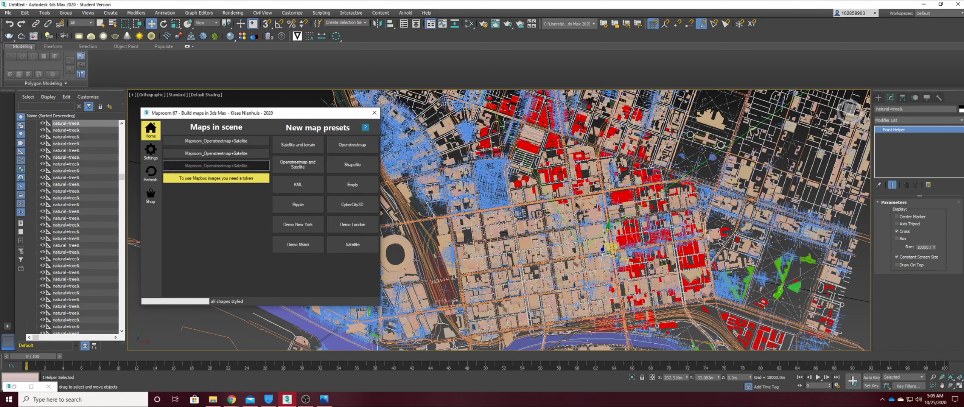
{"action": "left_click", "coordinate": [216, 166]}
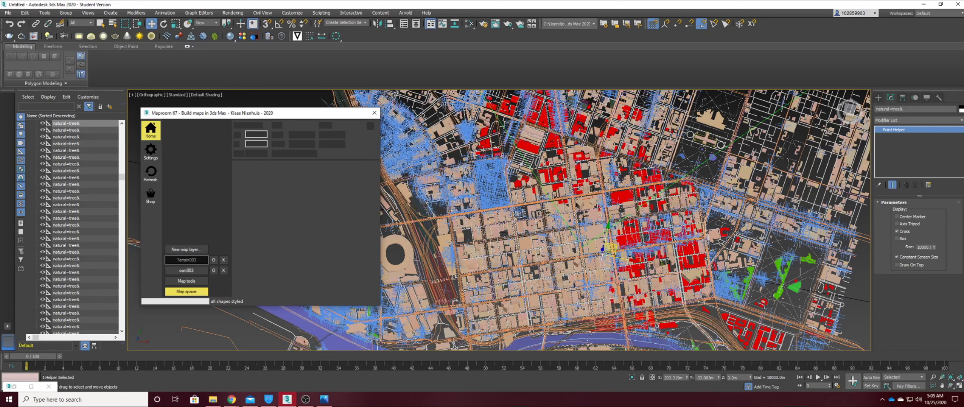
{"action": "left_click", "coordinate": [186, 259]}
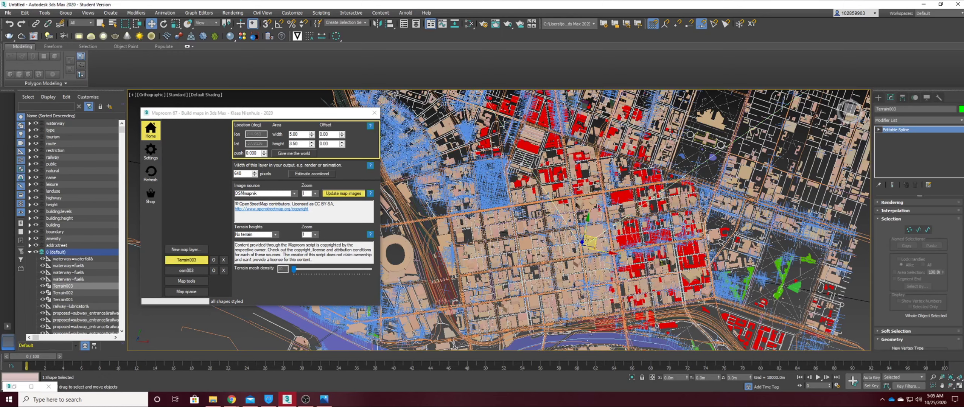
{"action": "left_click", "coordinate": [294, 193]}
{"action": "left_click", "coordinate": [266, 199]}
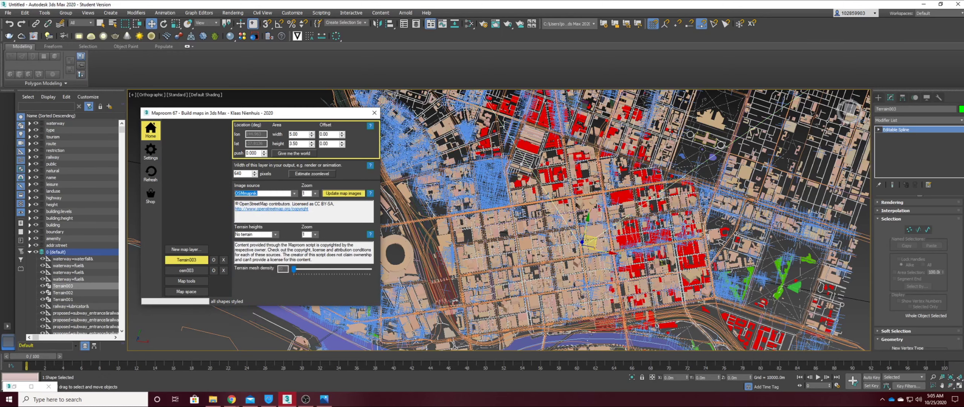
{"action": "key", "text": "Up"}
- Set the Terrain003 layer's output width to 1920 pixels and area height to 5.00, and estimate the image zoom level
{"action": "double_click", "coordinate": [240, 173]}
{"action": "type", "text": "1920"}
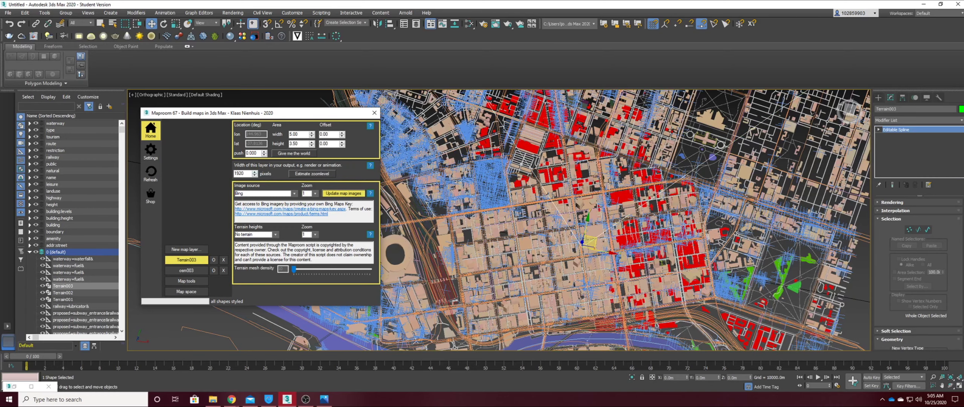
{"action": "type", "text": "5"}
{"action": "left_click", "coordinate": [312, 173]}
- Follow the Bing Maps key link from the image source note and open the Bing Maps Dev Center sign-in page
{"action": "left_click_drag", "start_coordinate": [235, 203], "coordinate": [352, 204]}
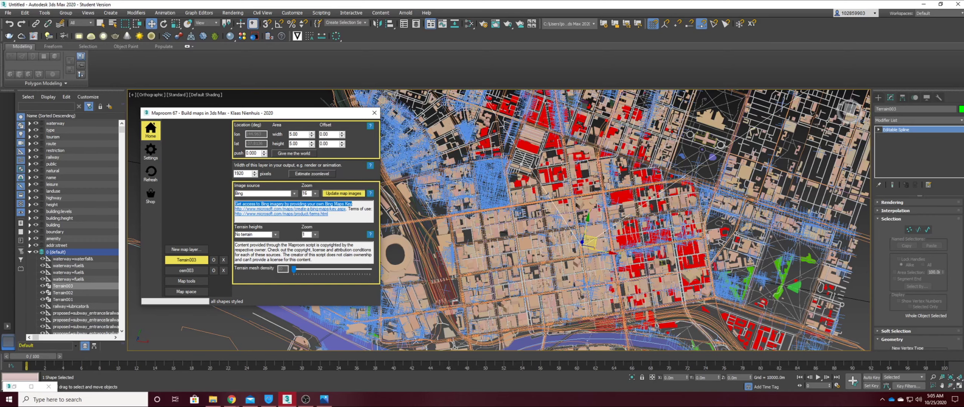
{"action": "left_click", "coordinate": [290, 209]}
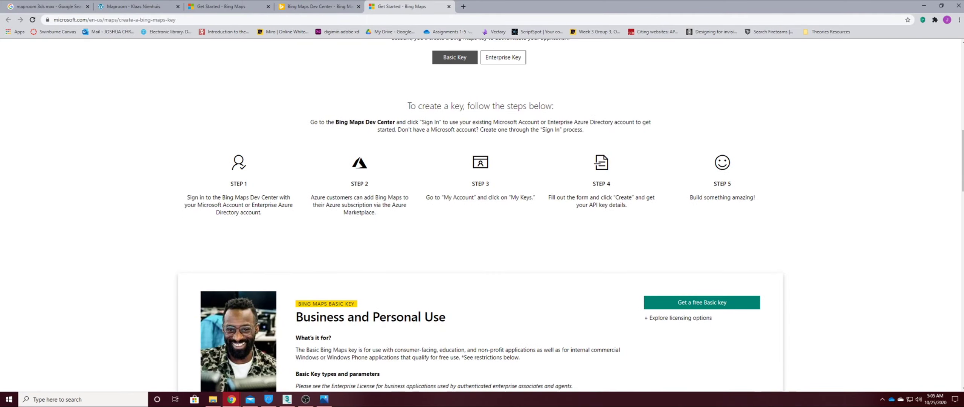
{"action": "left_click", "coordinate": [455, 57]}
{"action": "left_click", "coordinate": [701, 86]}
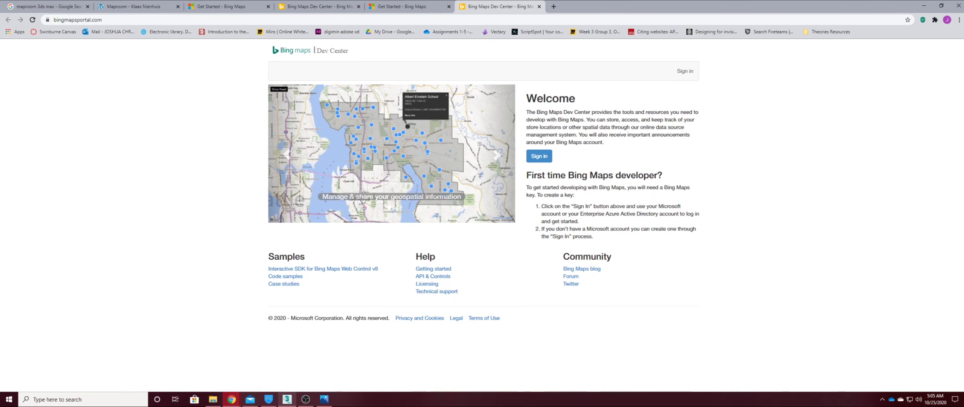
- Switch back to 3ds Max and update the Terrain003 layer's map images from Bing
{"action": "left_click", "coordinate": [287, 399]}
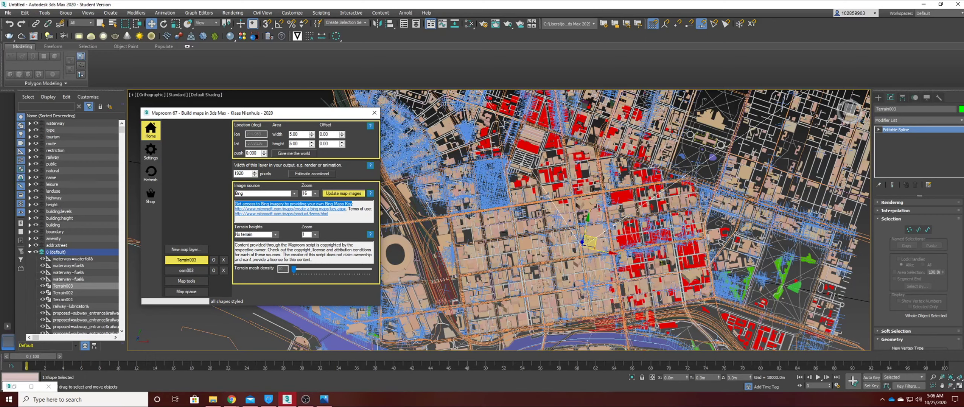
{"action": "left_click", "coordinate": [343, 193]}
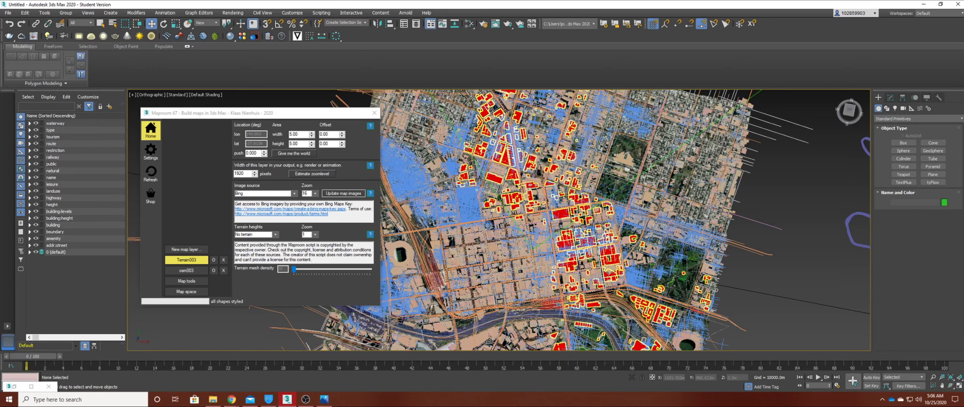
- Examine the Bing satellite imagery's sharpness and its alignment with the buildings, streets and parks across the city
{"action": "scroll", "coordinate": [489, 170], "scroll_direction": "up", "scroll_amount": 6}
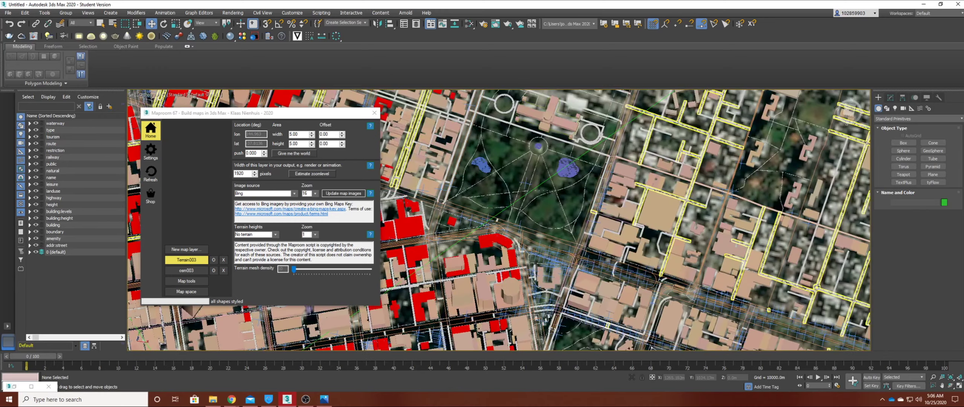
{"action": "scroll", "coordinate": [489, 170], "scroll_direction": "down", "scroll_amount": 3}
{"action": "scroll", "coordinate": [490, 169], "scroll_direction": "up", "scroll_amount": 2}
{"action": "scroll", "coordinate": [433, 120], "scroll_direction": "up", "scroll_amount": 8}
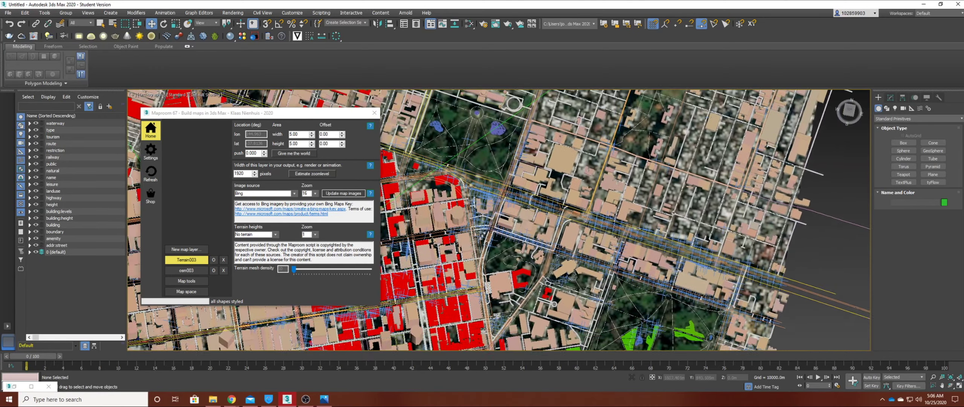
{"action": "scroll", "coordinate": [598, 275], "scroll_direction": "down", "scroll_amount": 3}
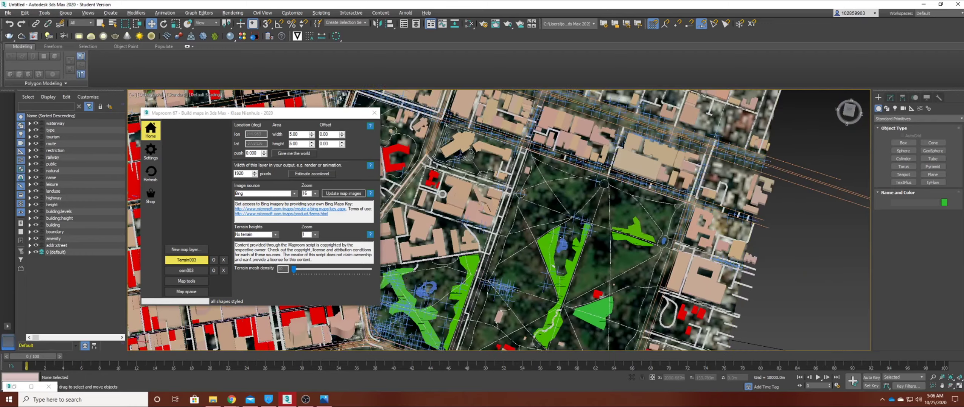
{"action": "middle_click_drag", "start_coordinate": [603, 211], "coordinate": [584, 267], "text": "alt"}
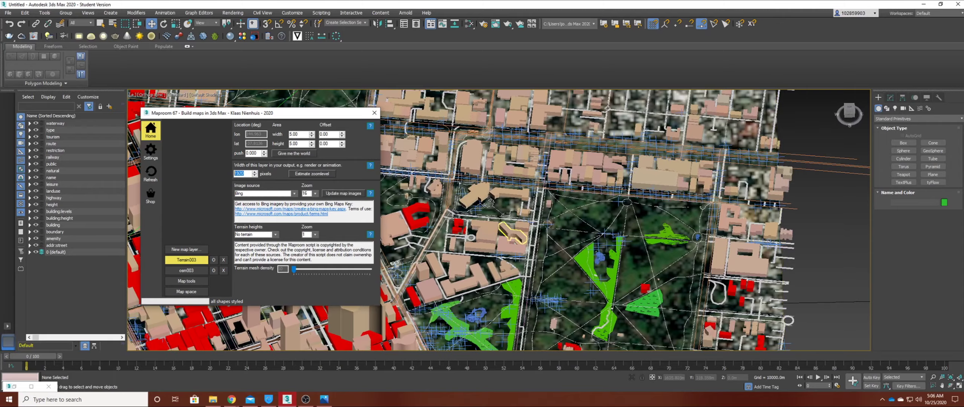
{"action": "middle_click_drag", "start_coordinate": [448, 214], "coordinate": [647, 219]}
{"action": "scroll", "coordinate": [496, 274], "scroll_direction": "down", "scroll_amount": 4}
{"action": "middle_click_drag", "start_coordinate": [497, 274], "coordinate": [662, 263]}
{"action": "scroll", "coordinate": [662, 264], "scroll_direction": "down", "scroll_amount": 2}
{"action": "middle_click_drag", "start_coordinate": [577, 198], "coordinate": [557, 241], "text": "alt"}
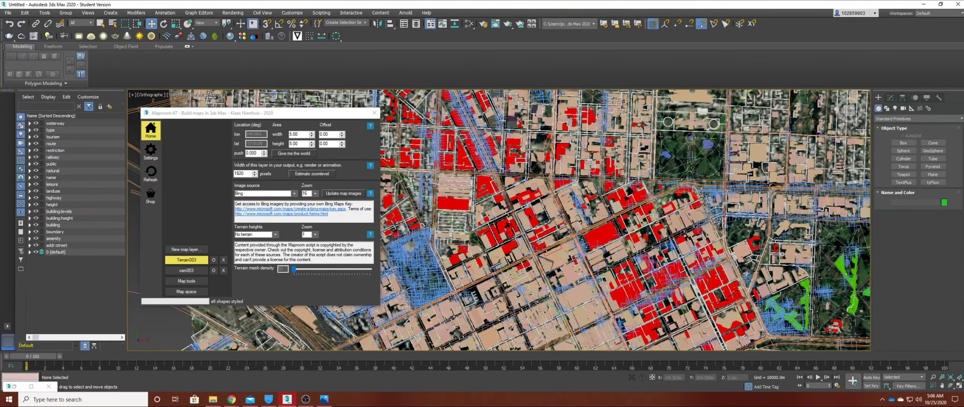
{"action": "scroll", "coordinate": [546, 241], "scroll_direction": "up", "scroll_amount": 5}
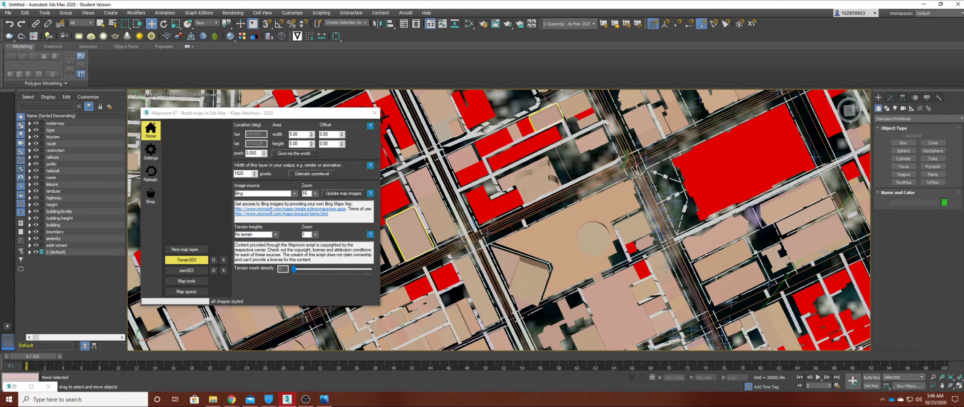
{"action": "scroll", "coordinate": [529, 240], "scroll_direction": "down", "scroll_amount": 8}
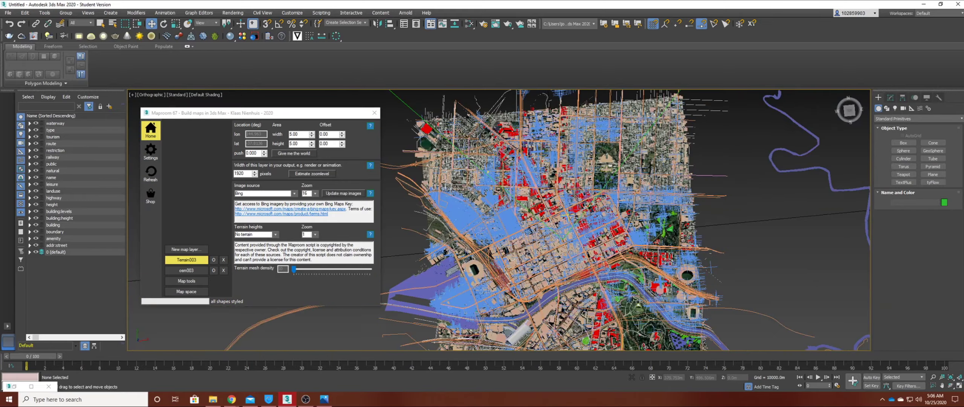
{"action": "scroll", "coordinate": [557, 189], "scroll_direction": "up", "scroll_amount": 10}
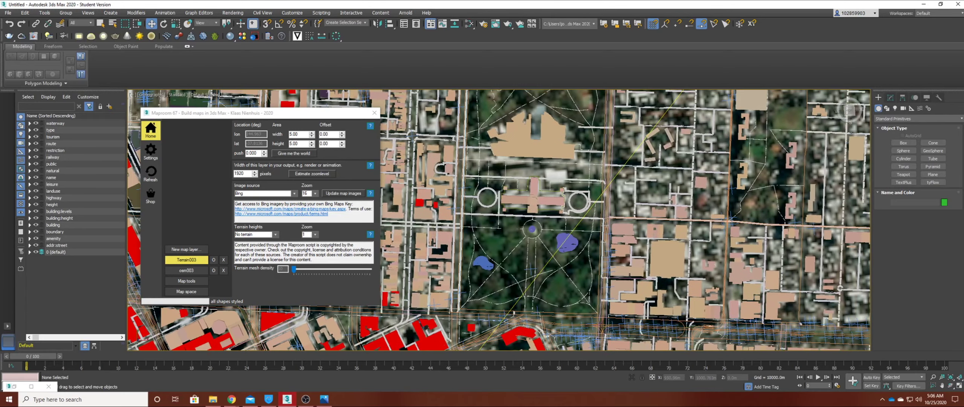
{"action": "middle_click_drag", "start_coordinate": [545, 268], "coordinate": [543, 274]}
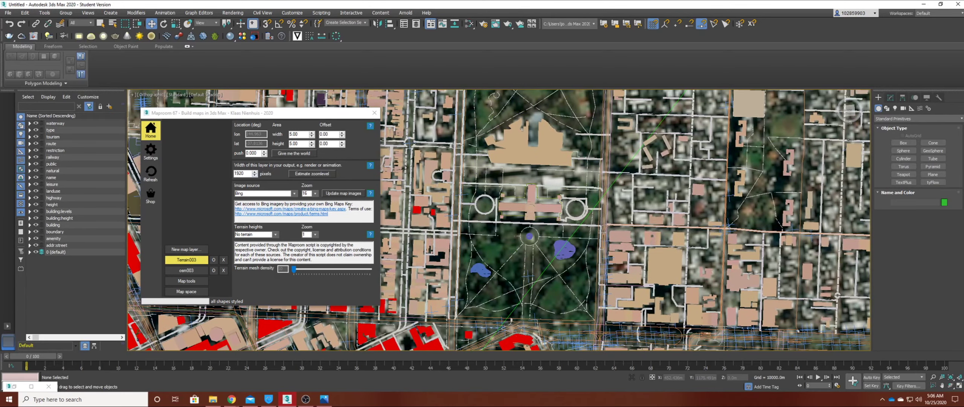
- Set the Terrain003 layer's output width to 4000 pixels, re-estimate the zoom level and update the map images
{"action": "left_click", "coordinate": [239, 173]}
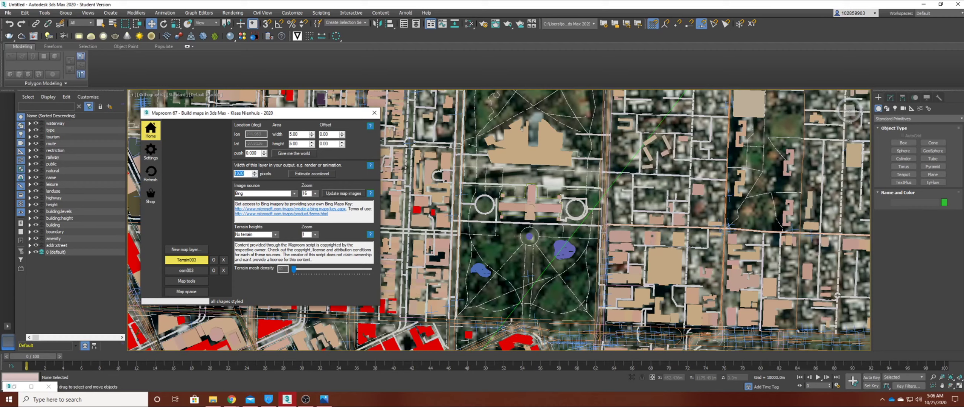
{"action": "type", "text": "4000"}
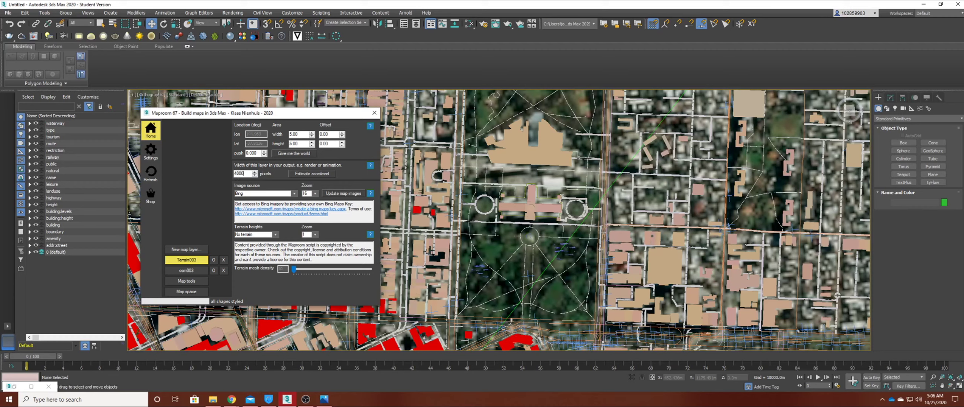
{"action": "left_click", "coordinate": [312, 174]}
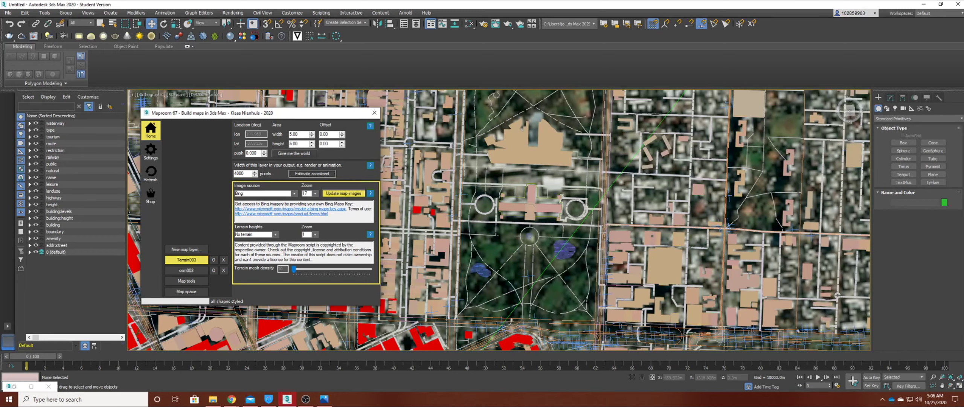
{"action": "key", "text": "Tab"}
{"action": "key", "text": "space"}
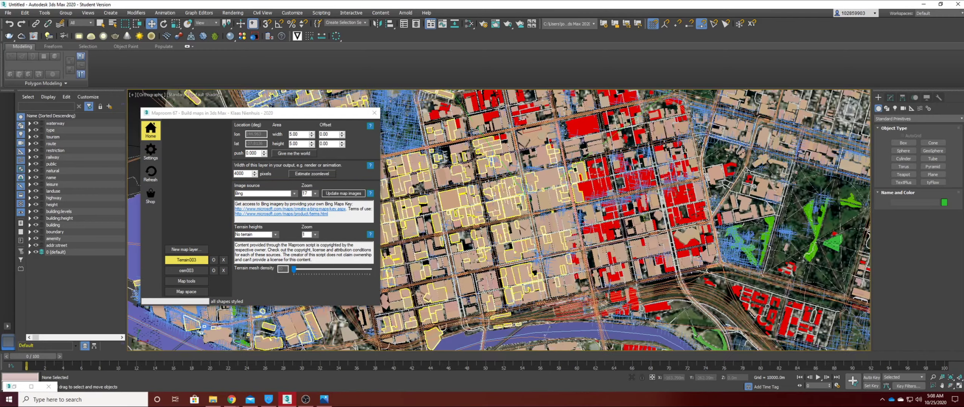
- Check the updated satellite imagery around the river and stadium, and open the Terrain003 layer's output width for editing
{"action": "scroll", "coordinate": [498, 220], "scroll_direction": "down", "scroll_amount": 5}
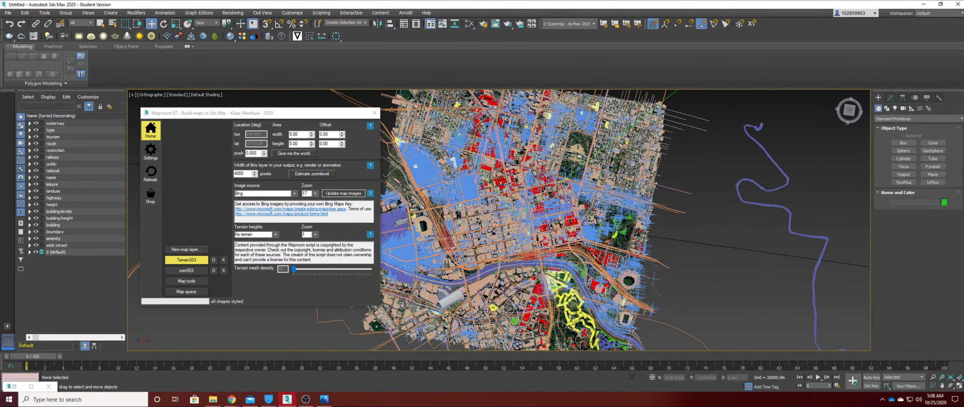
{"action": "scroll", "coordinate": [610, 309], "scroll_direction": "up", "scroll_amount": 6}
{"action": "scroll", "coordinate": [736, 243], "scroll_direction": "down", "scroll_amount": 5}
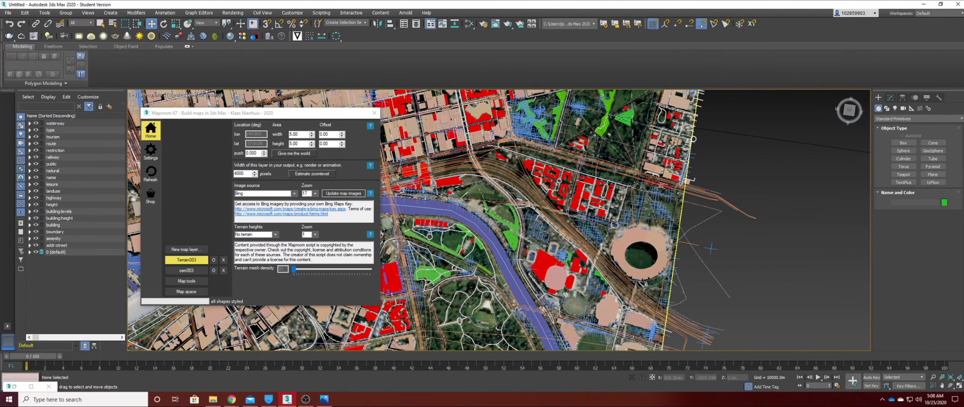
{"action": "double_click", "coordinate": [240, 173]}
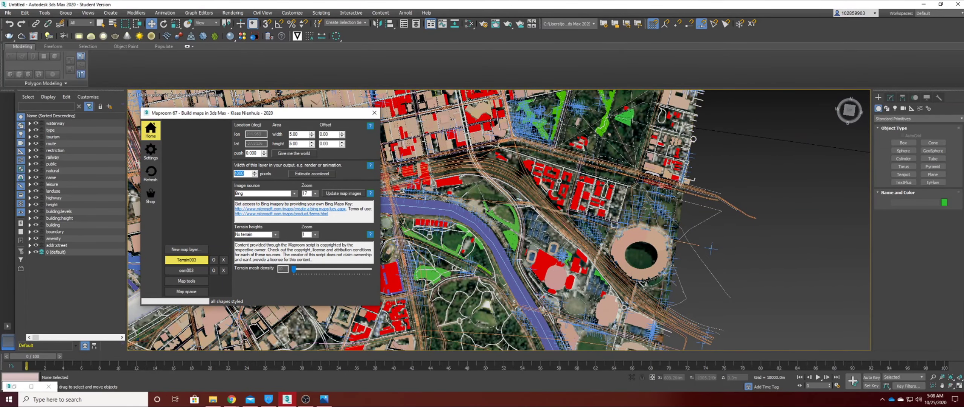